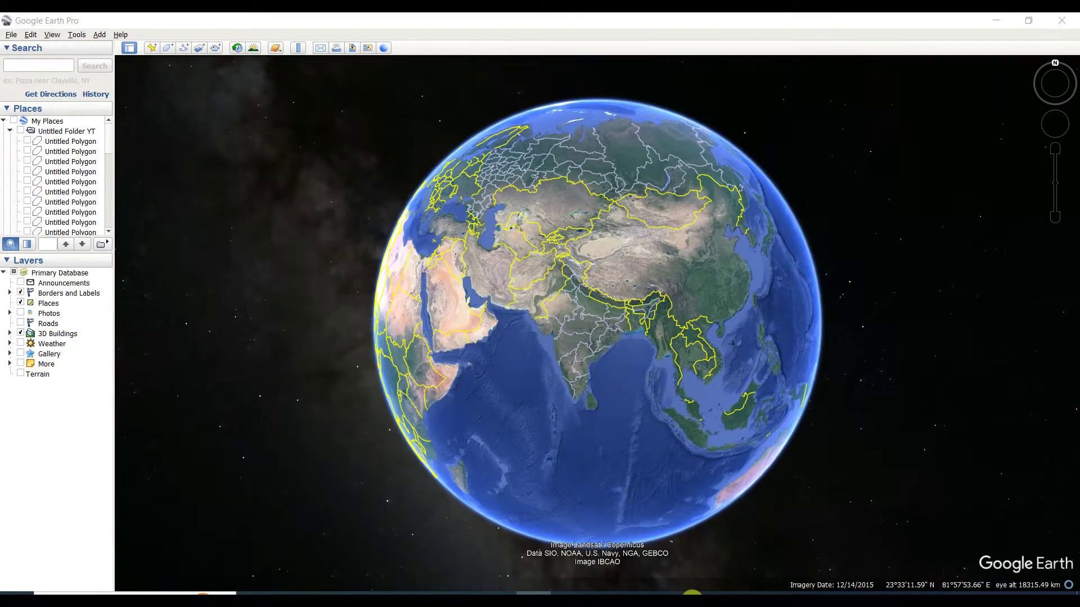
Rotate the globe to centre the view on India
scroll(591, 341, down, 2)
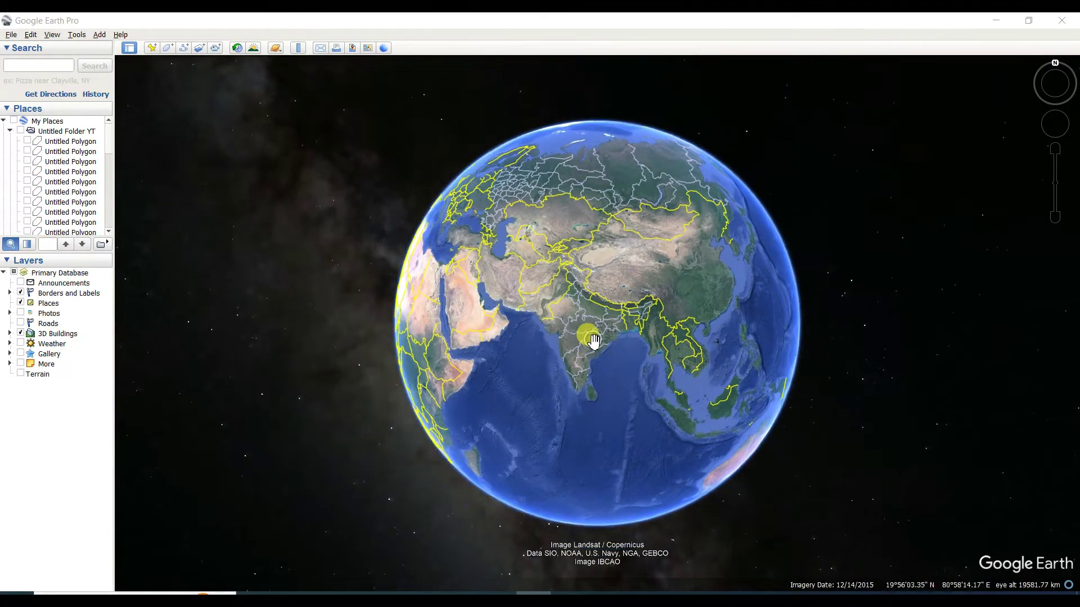
scroll(593, 341, up, 2)
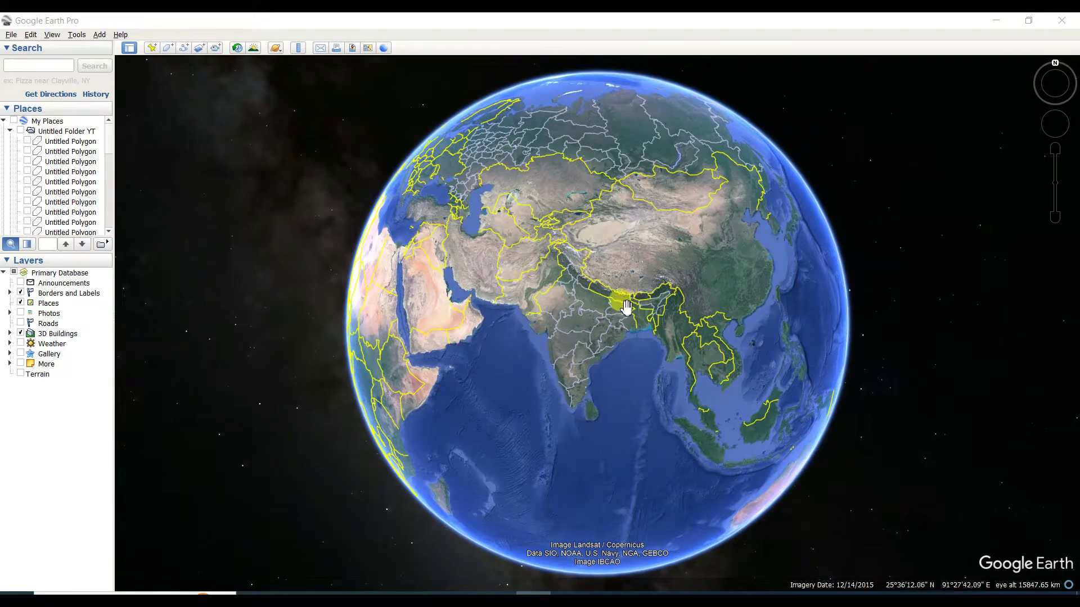
mouse_move(624, 306)
mouse_down()
mouse_move(605, 310)
mouse_move(628, 307)
mouse_up()
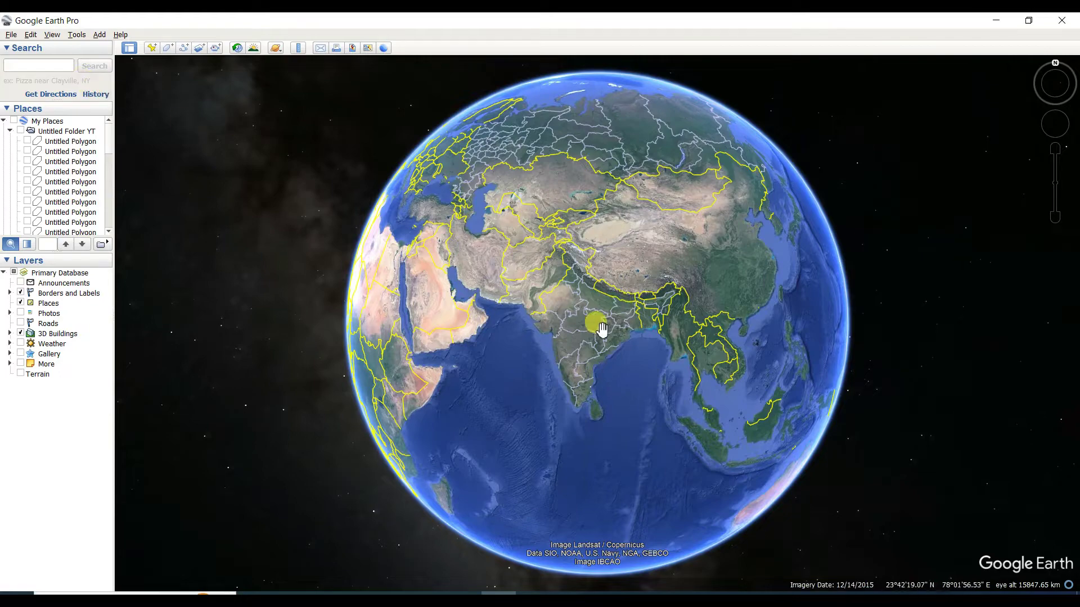
mouse_move(590, 313)
mouse_down()
mouse_move(632, 330)
mouse_move(650, 317)
mouse_move(606, 332)
mouse_up()
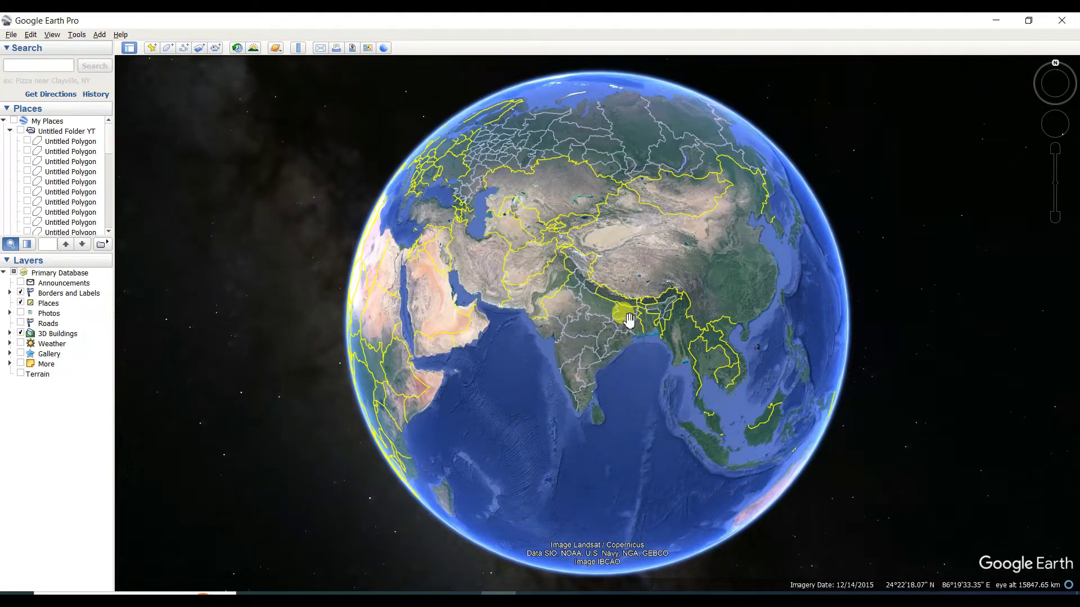
mouse_move(771, 302)
mouse_down()
mouse_move(537, 309)
mouse_move(574, 324)
mouse_move(771, 299)
mouse_up()
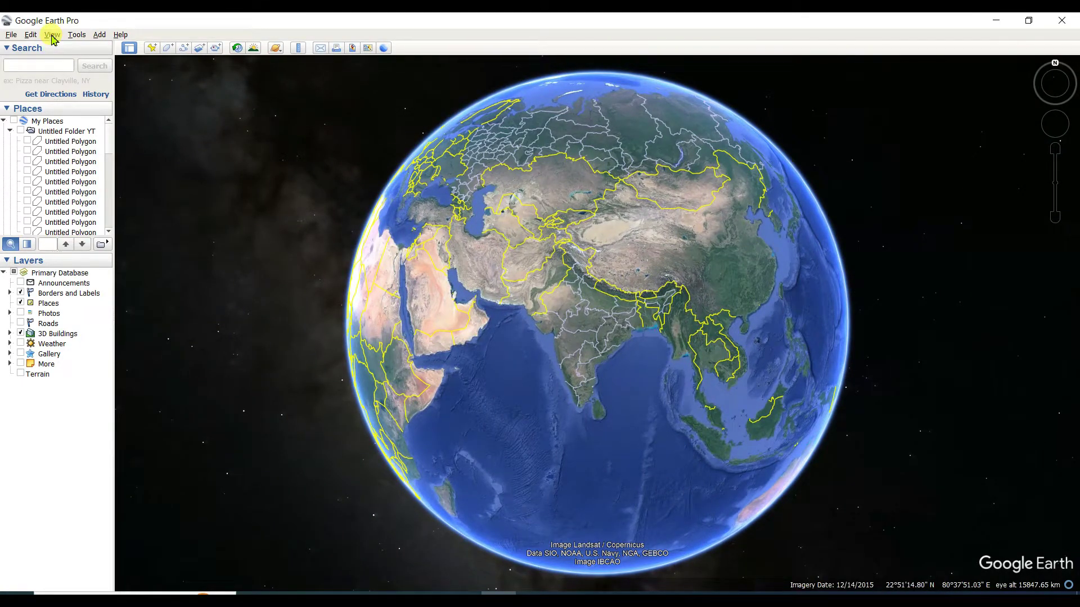
Turn on the lat/long grid from the View menu, then rotate the globe around India
click(53, 35)
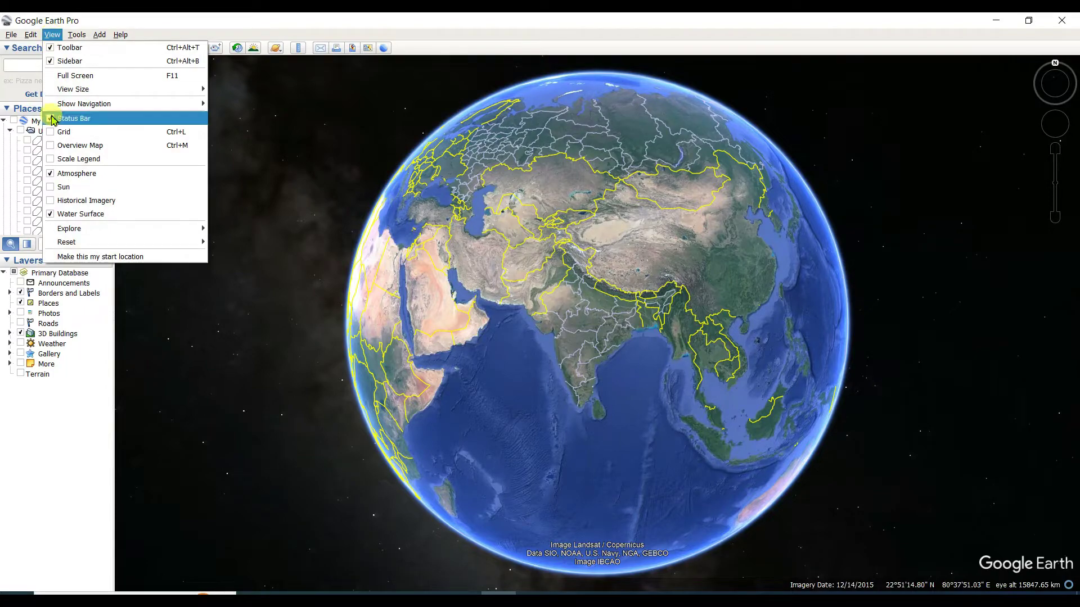
click(51, 134)
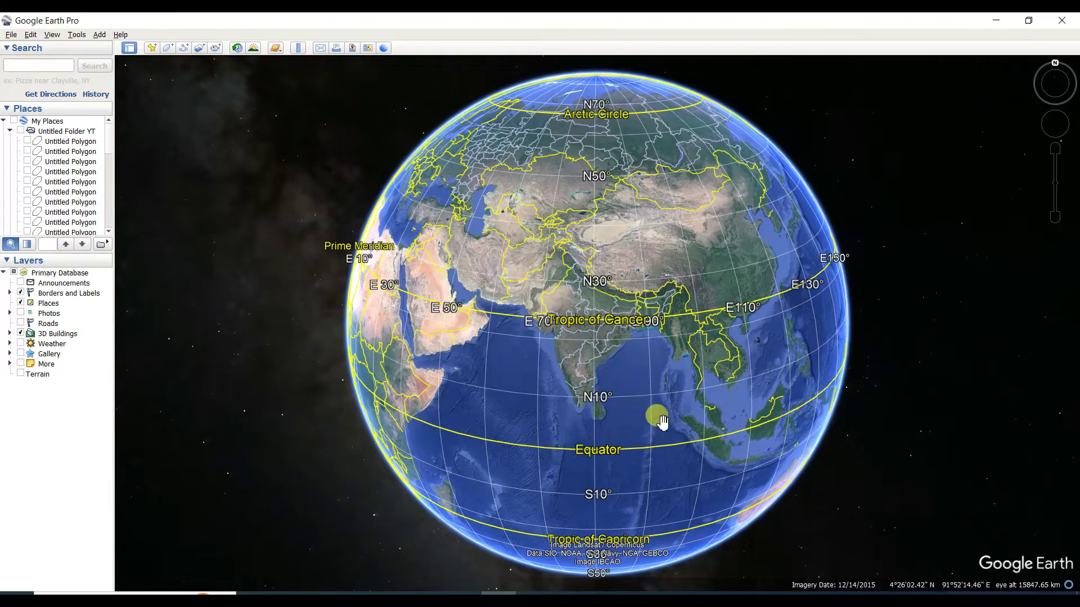
drag(653, 415, 645, 463)
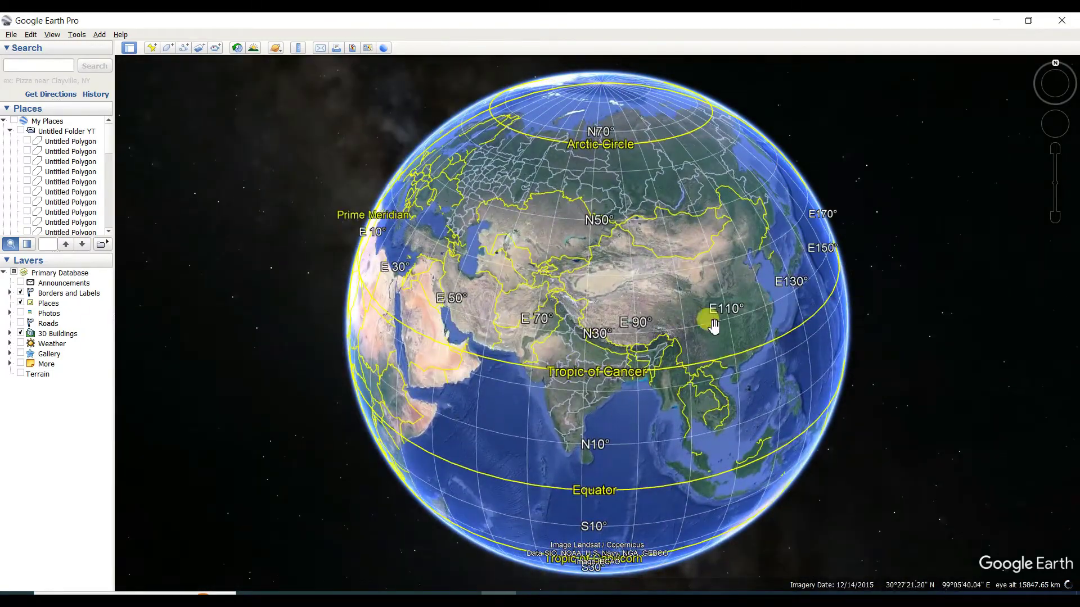
drag(703, 315, 422, 222)
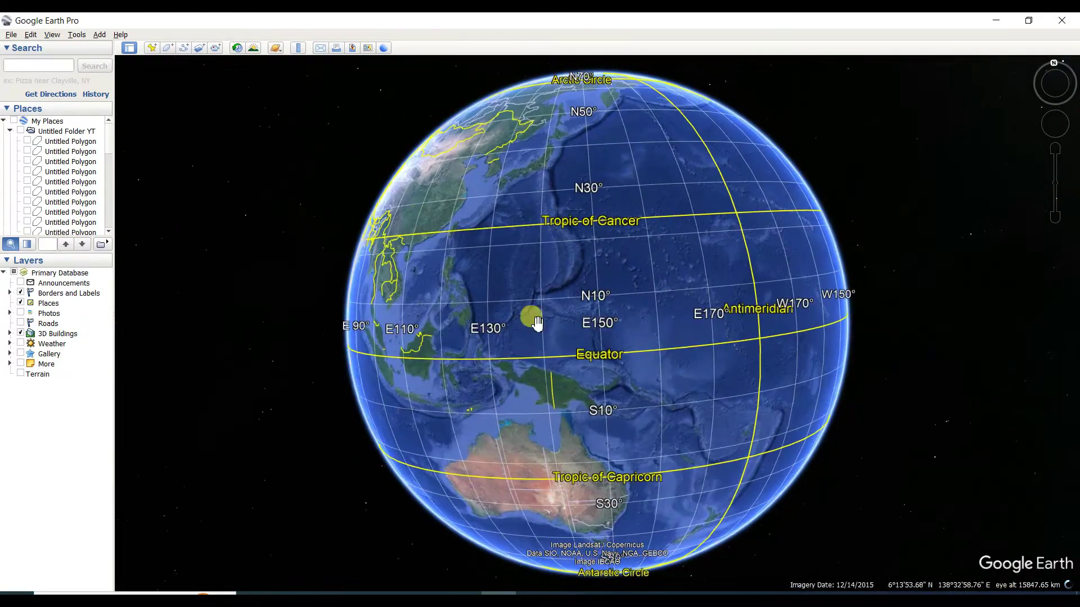
drag(530, 313, 977, 371)
drag(607, 371, 537, 389)
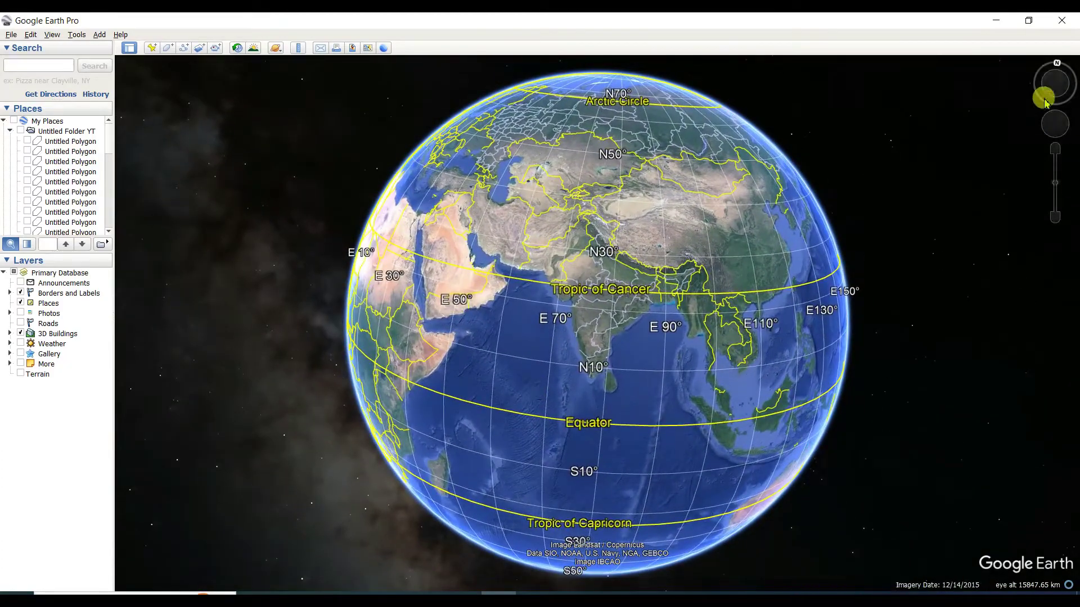
Reset north, then set Show Lat/Long to Universal Transverse Mercator in Options and apply
click(1055, 65)
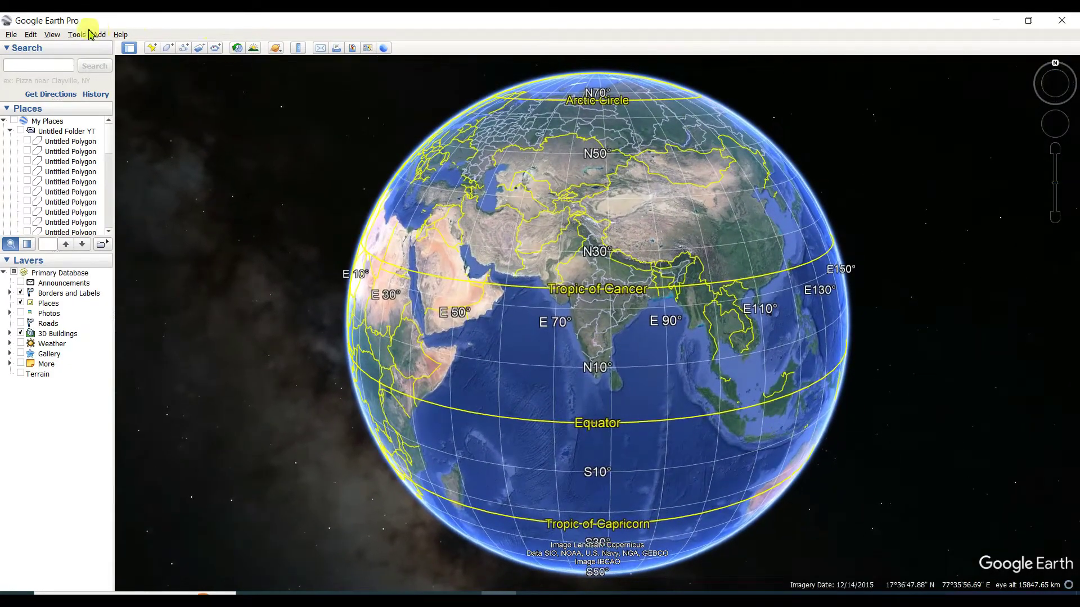
click(76, 34)
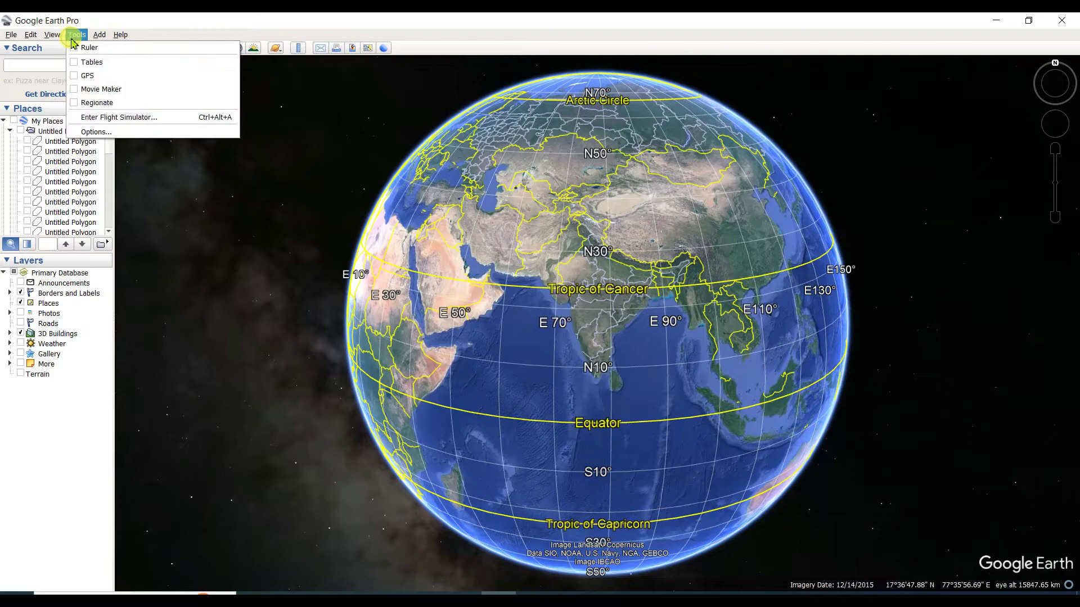
click(86, 132)
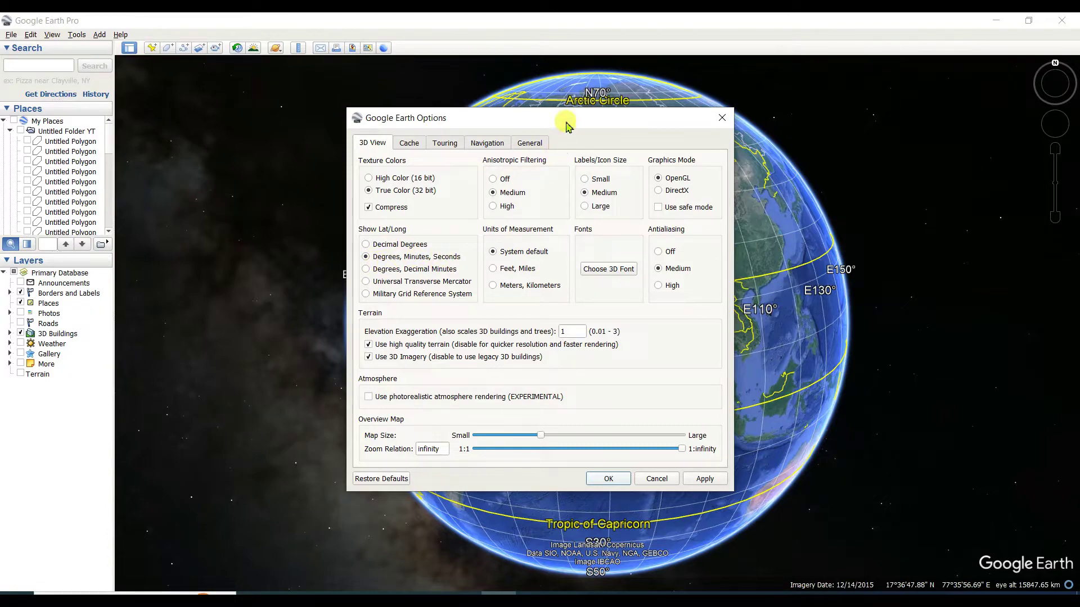
drag(565, 121, 292, 108)
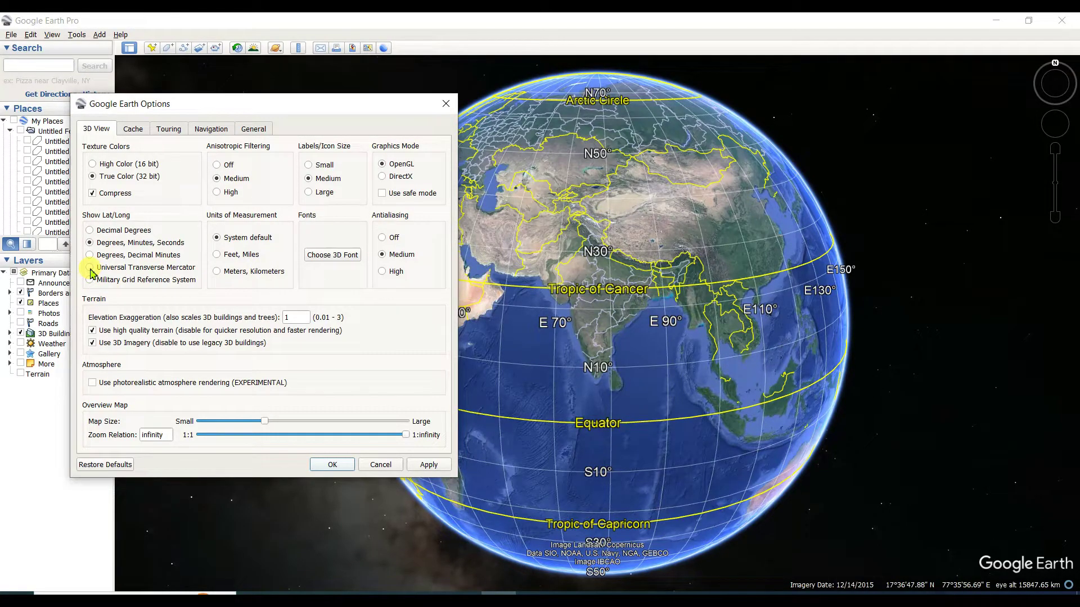
click(429, 465)
Confirm the Options with OK and zoom into India and the Bay of Bengal
click(333, 465)
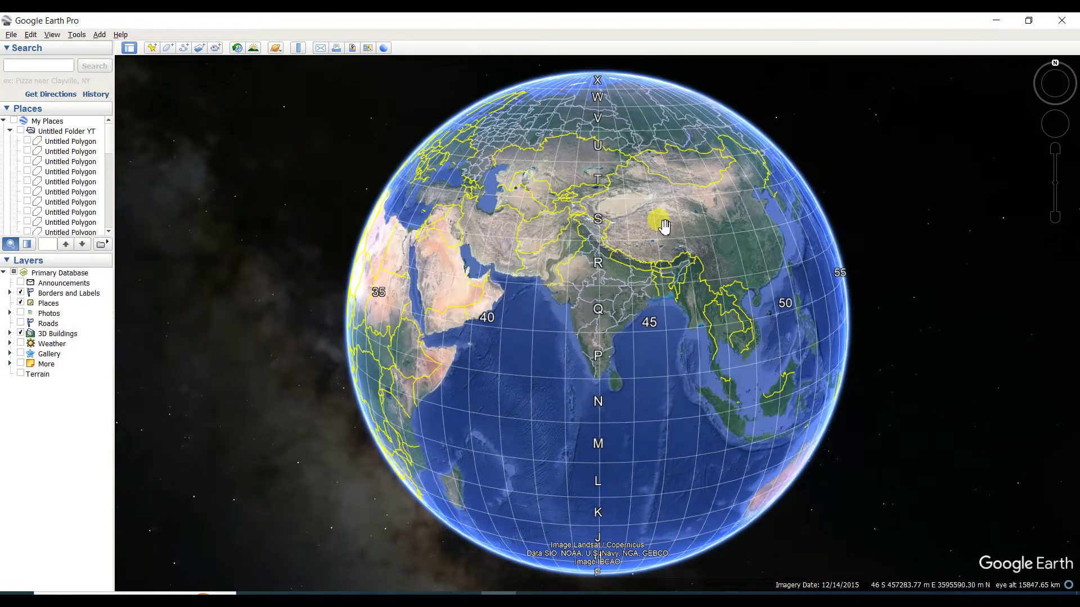
drag(694, 386, 735, 347)
drag(646, 374, 715, 376)
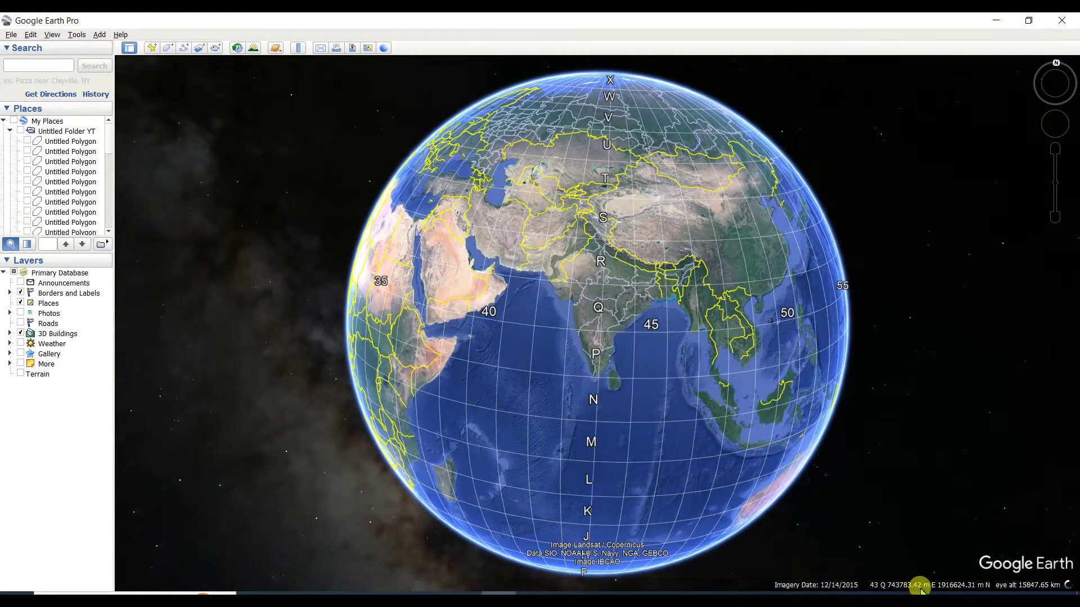
drag(627, 368, 592, 337)
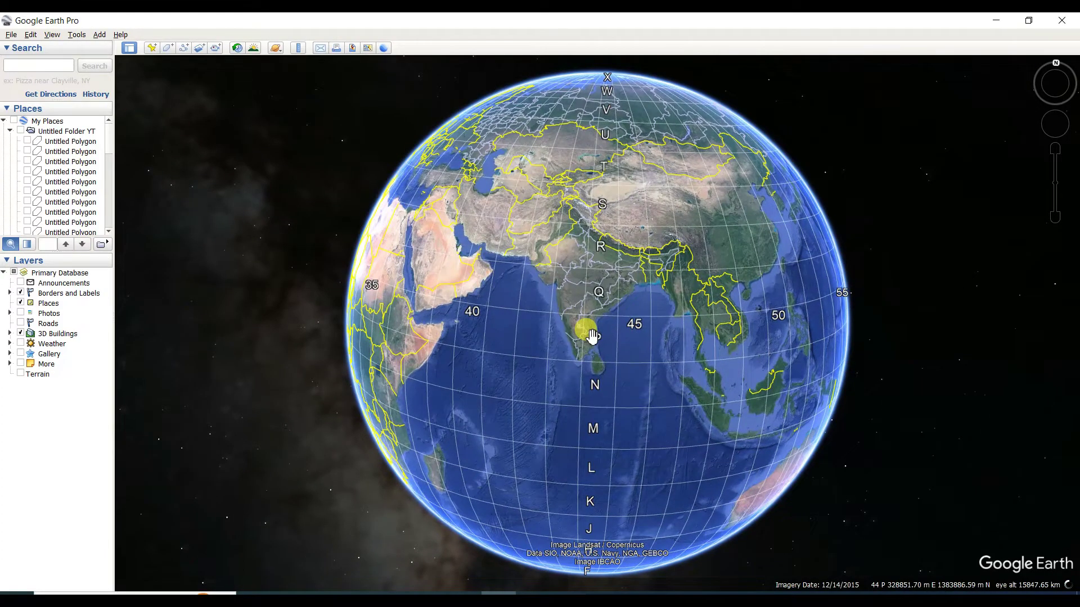
double_click(632, 303)
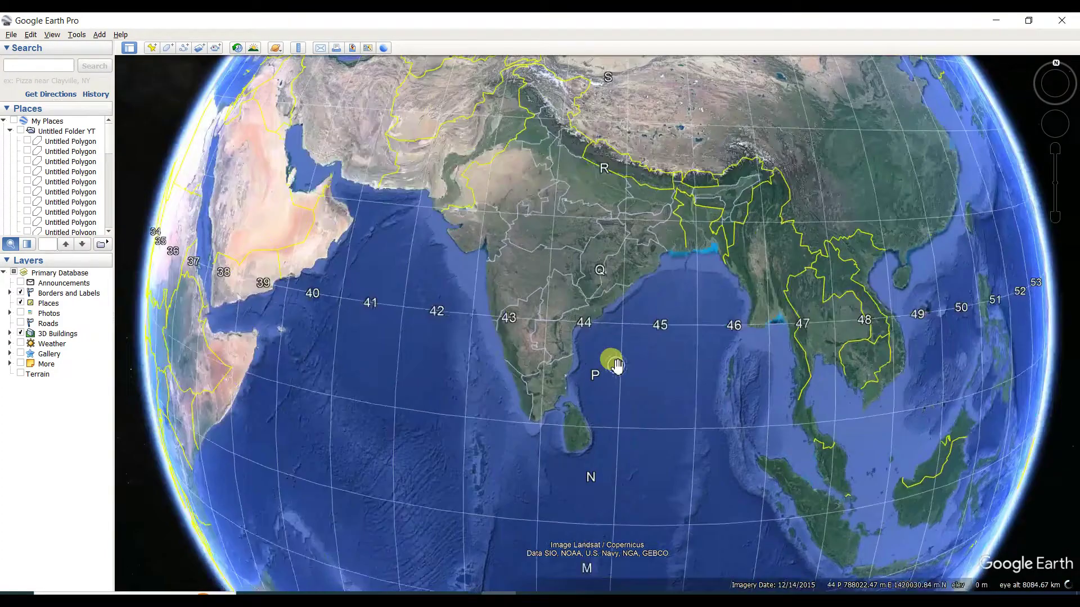
scroll(617, 365, up, 2)
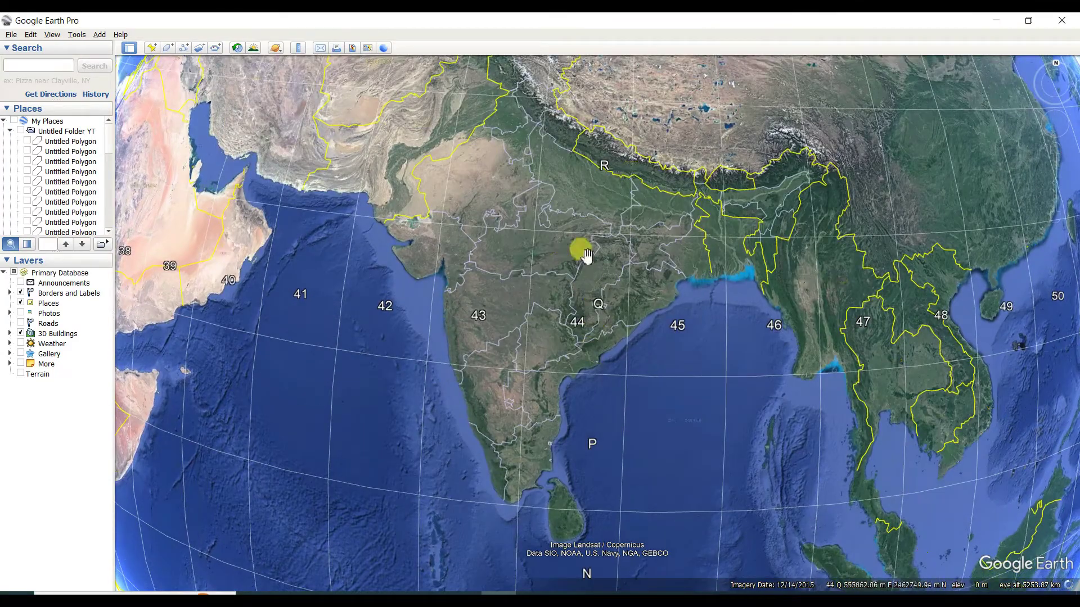
Pan north over the Himalayas and Siberia to the Arctic
drag(579, 248, 572, 374)
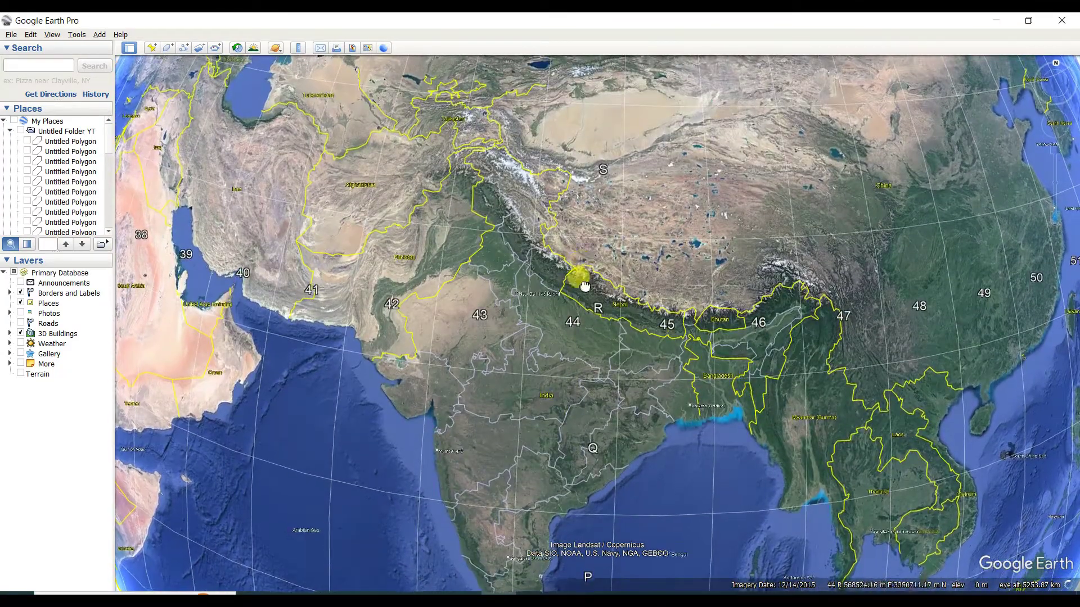
drag(584, 287, 563, 366)
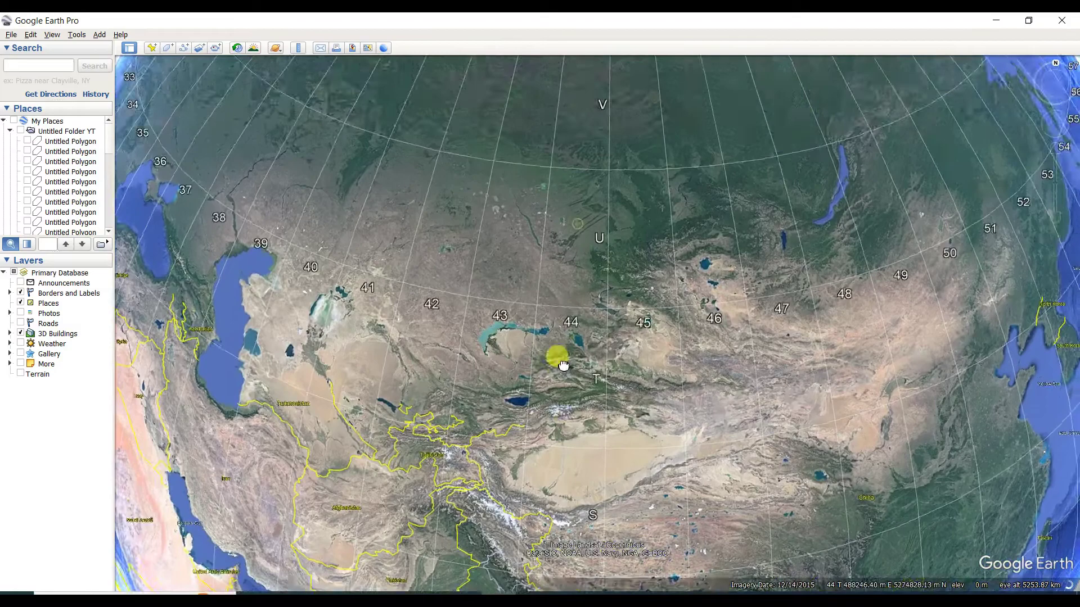
drag(568, 200, 555, 273)
Zoom into the North Pole and tilt toward where UTM zones 60 and 1 meet
drag(545, 224, 544, 245)
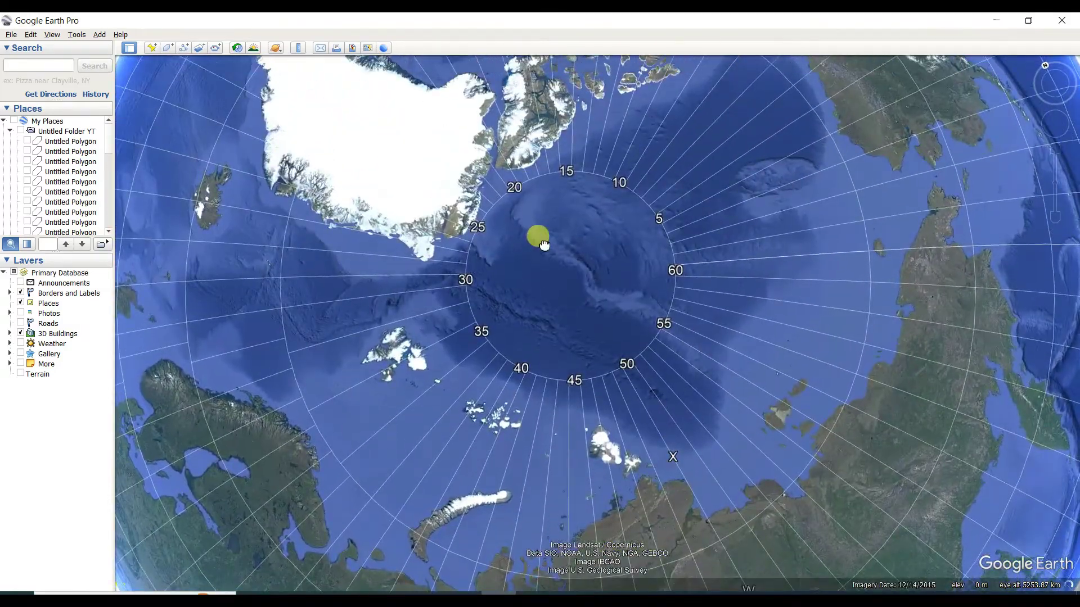
scroll(549, 247, up, 3)
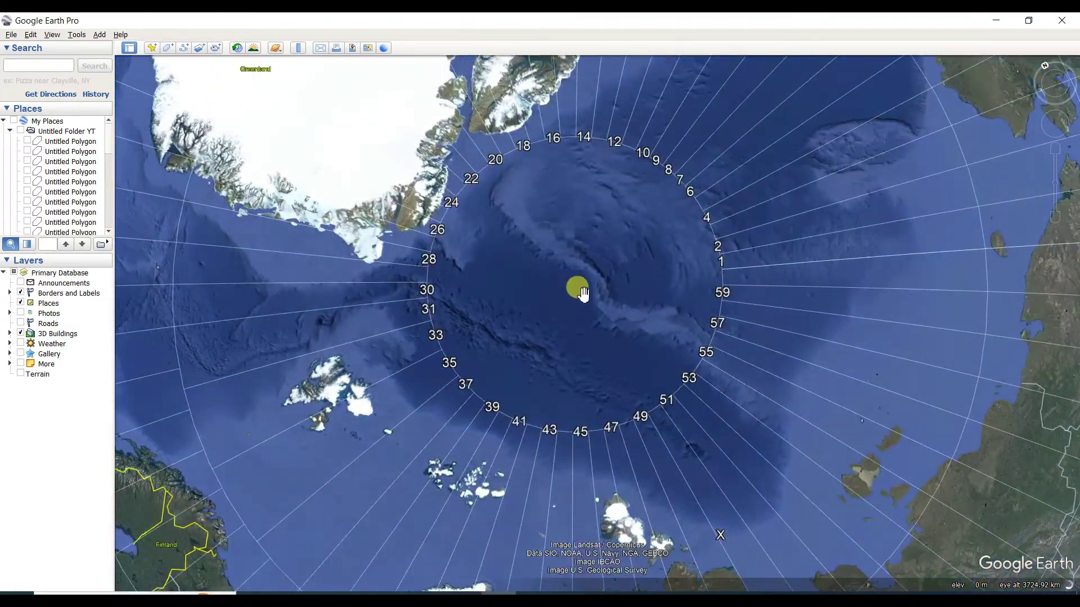
scroll(583, 293, up, 2)
scroll(583, 293, up, 2)
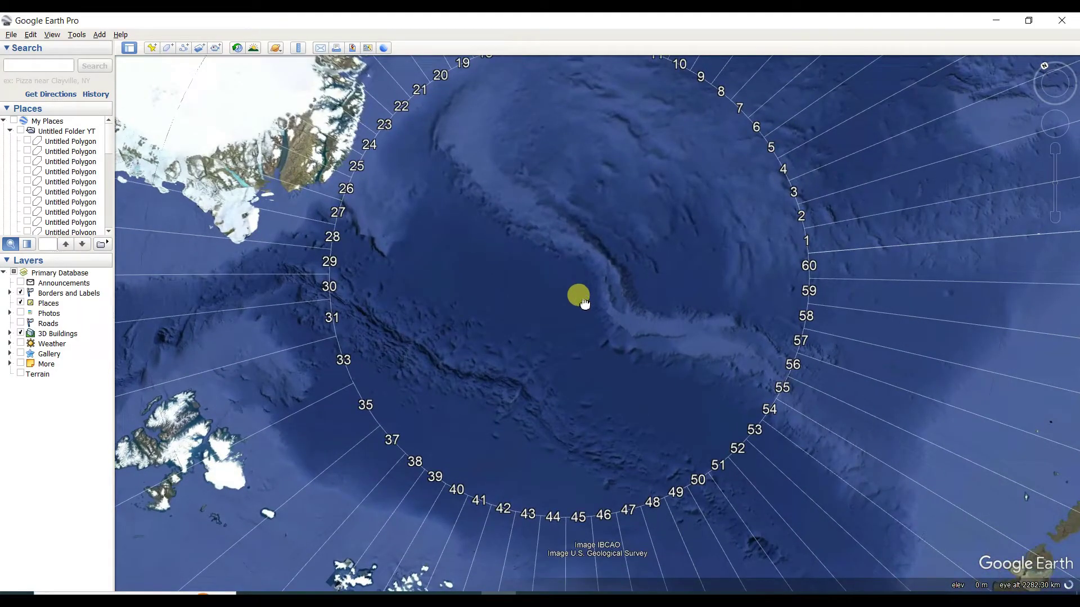
middle_drag(774, 292, 528, 315)
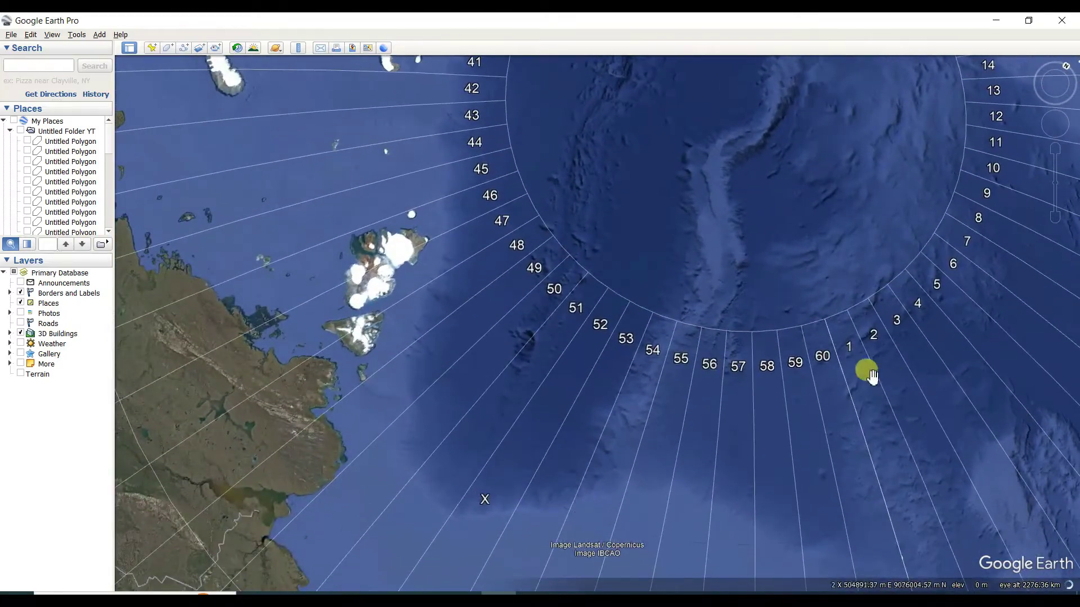
middle_drag(867, 371, 684, 302)
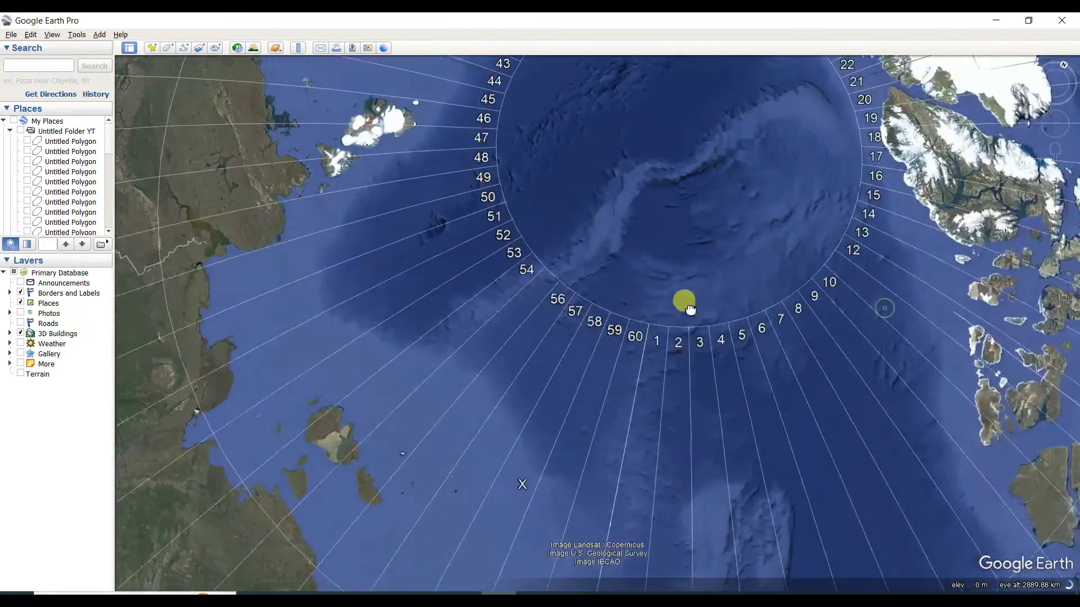
drag(691, 309, 624, 299)
scroll(494, 330, down, 3)
scroll(500, 326, up, 3)
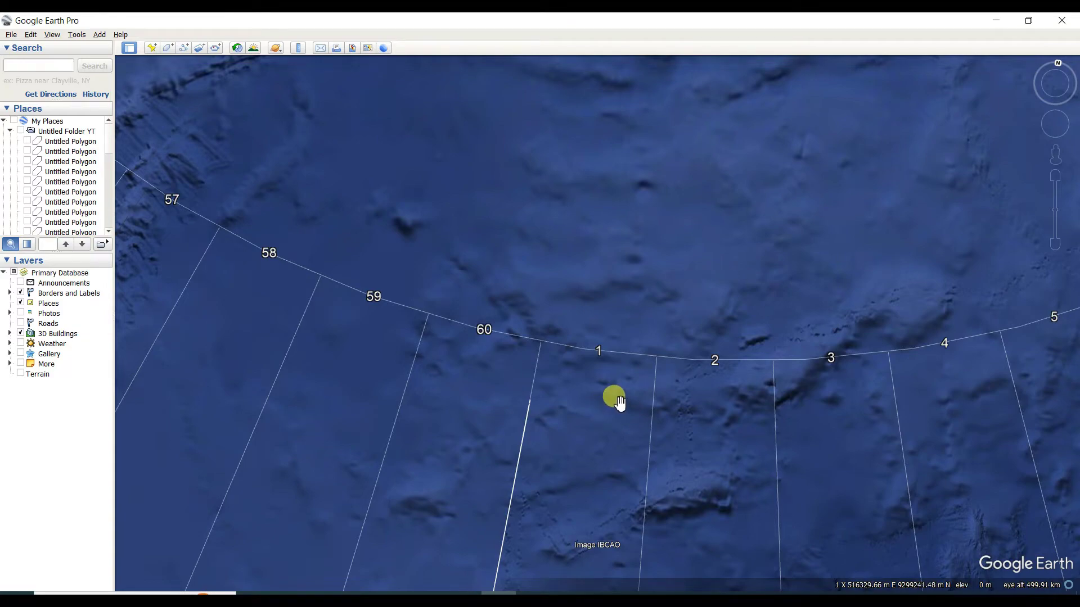
Restore a north-up view and zoom out to the whole polar region
click(1056, 65)
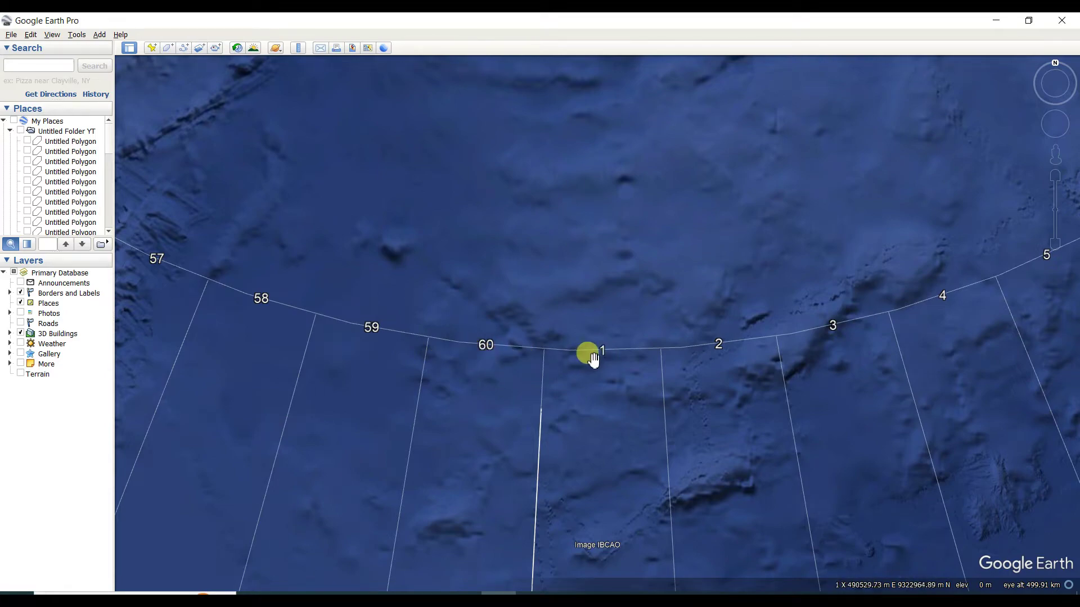
scroll(552, 370, down, 4)
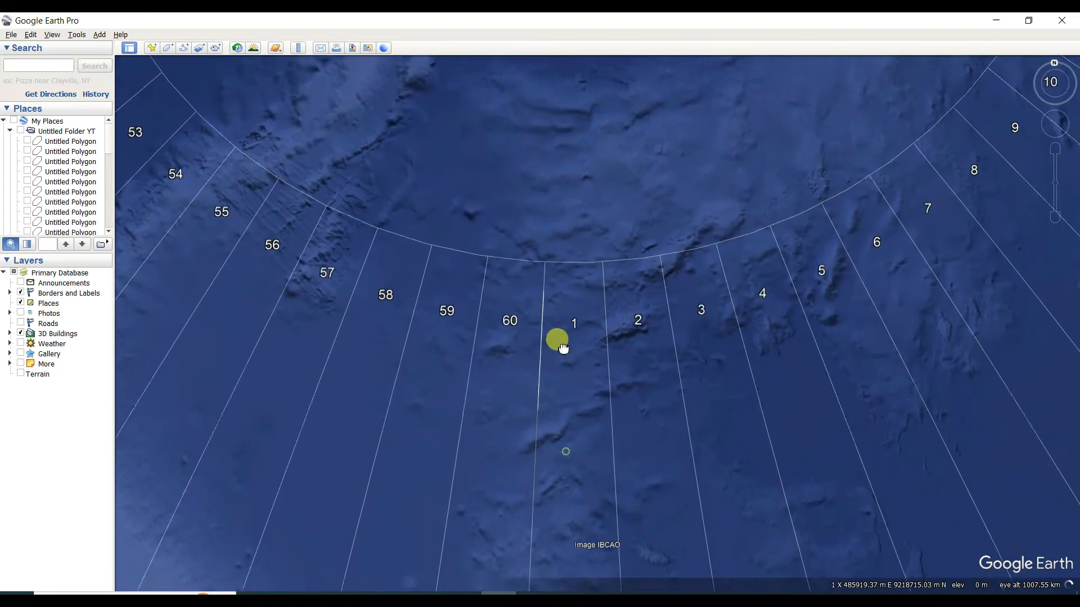
scroll(564, 351, down, 4)
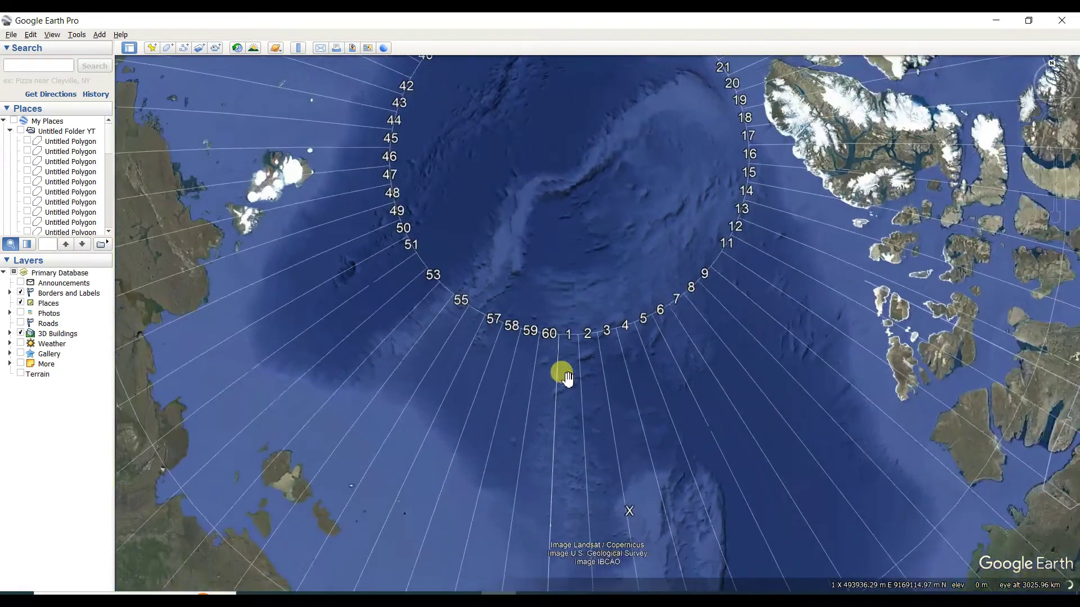
scroll(567, 379, down, 2)
scroll(571, 400, down, 4)
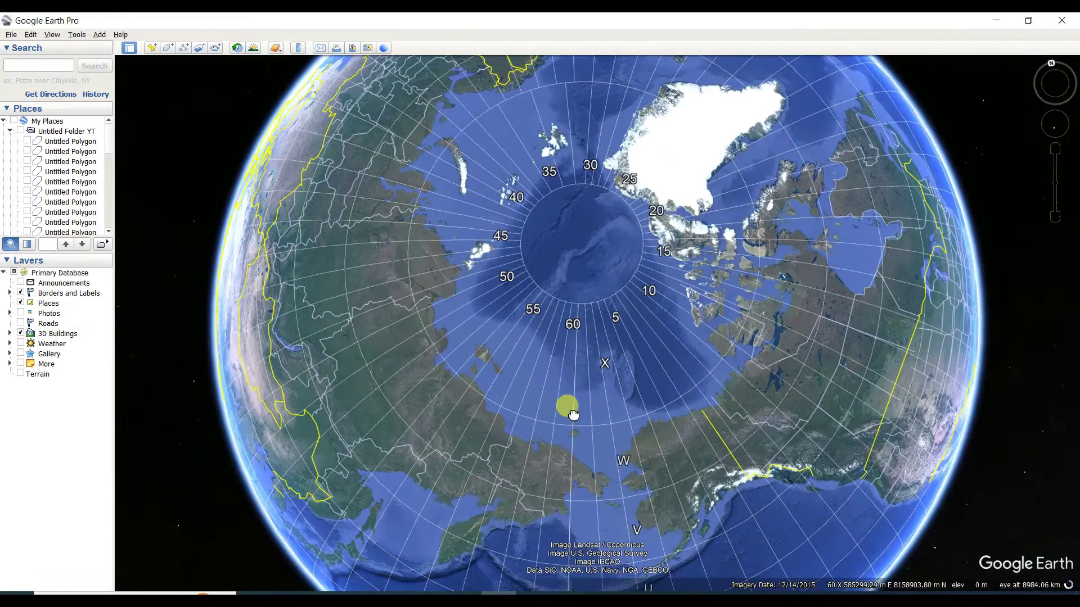
Turn the globe to the Indian Ocean and pan south to Antarctica
drag(573, 414, 1021, 312)
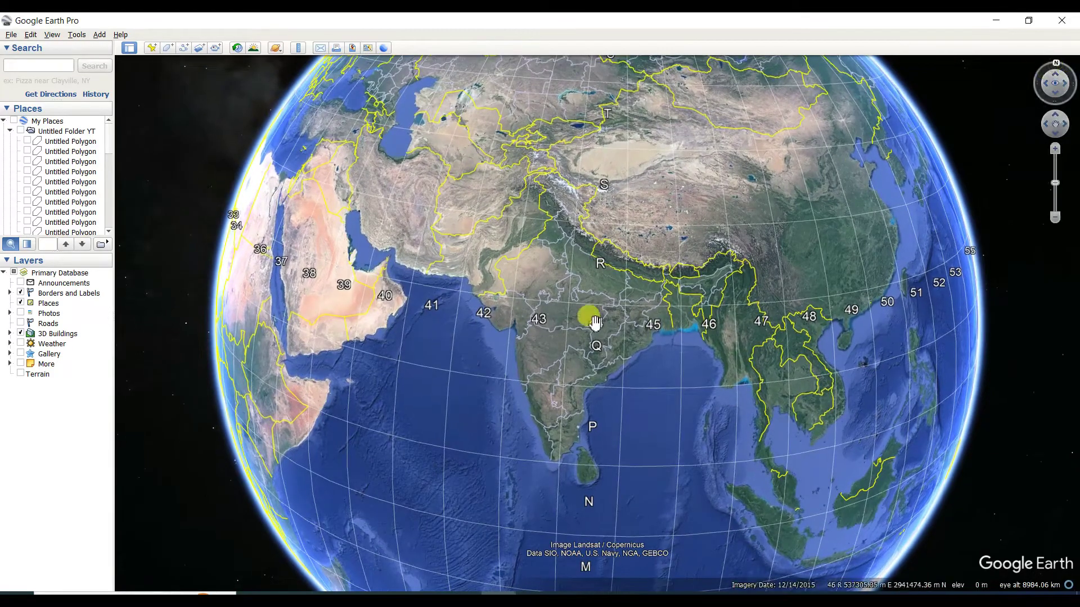
drag(611, 342, 615, 186)
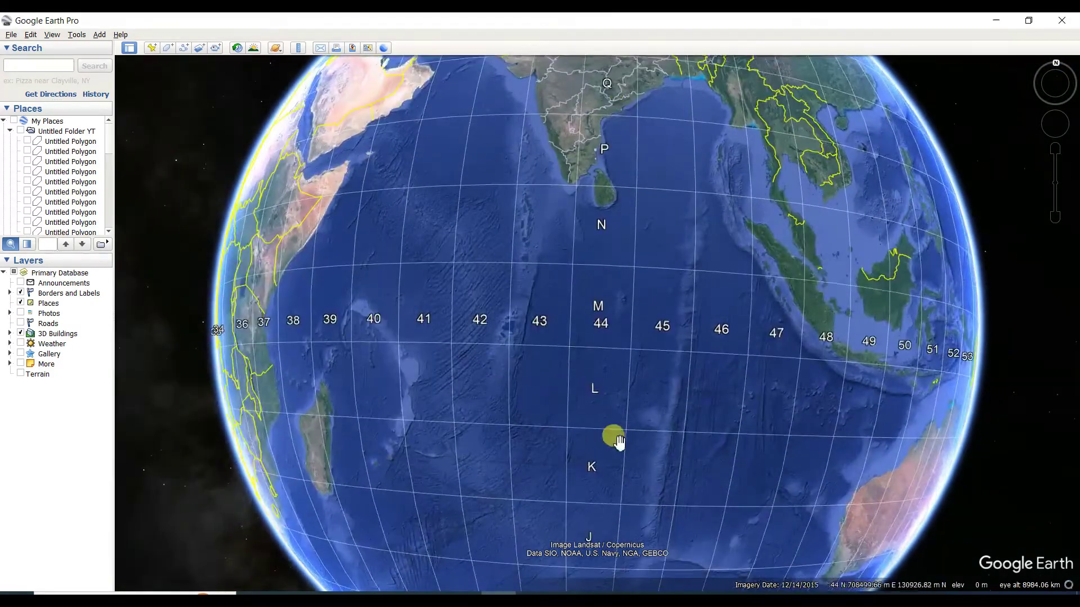
drag(614, 441, 631, 295)
drag(622, 368, 609, 272)
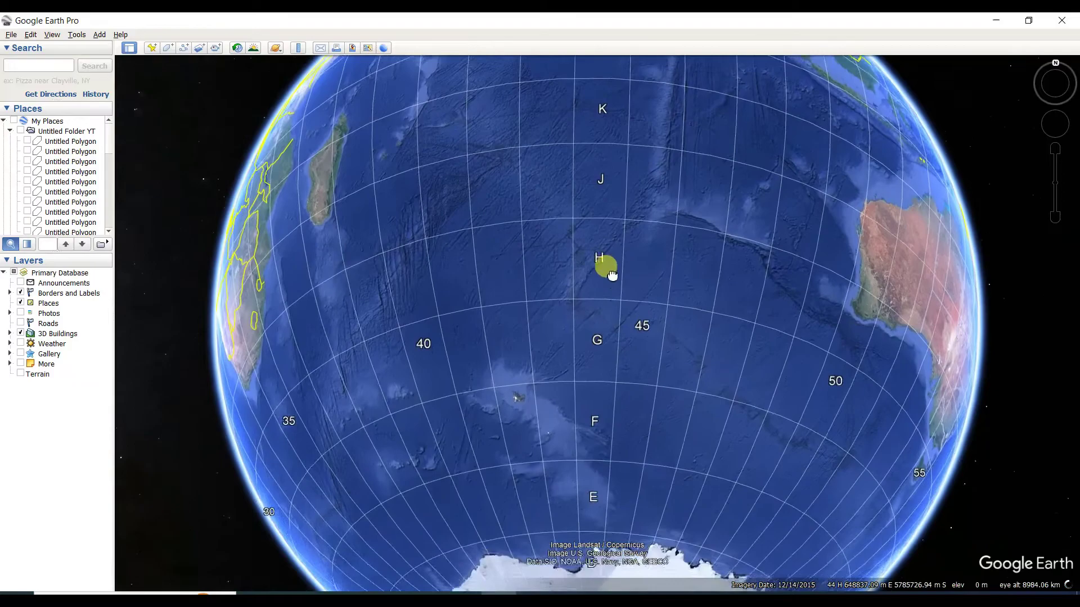
drag(613, 443, 610, 318)
drag(602, 369, 617, 298)
drag(632, 375, 628, 411)
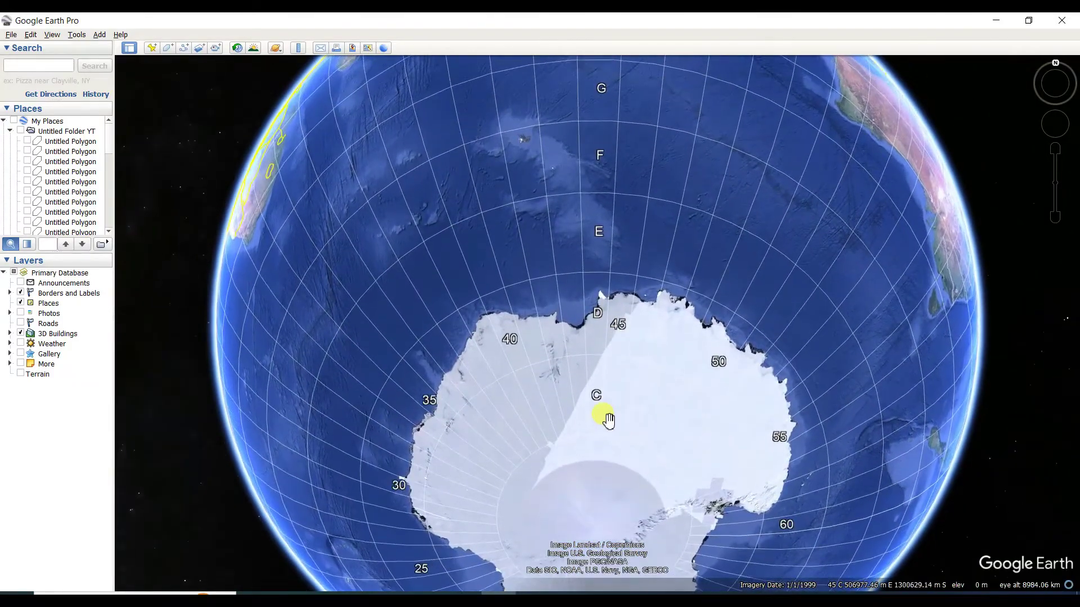
Zoom in on latitude band C around zone 45, showing zones 38–52
scroll(630, 402, up, 3)
drag(628, 373, 631, 304)
scroll(612, 374, down, 3)
mouse_move(612, 374)
mouse_down()
mouse_move(612, 285)
mouse_move(604, 357)
mouse_up()
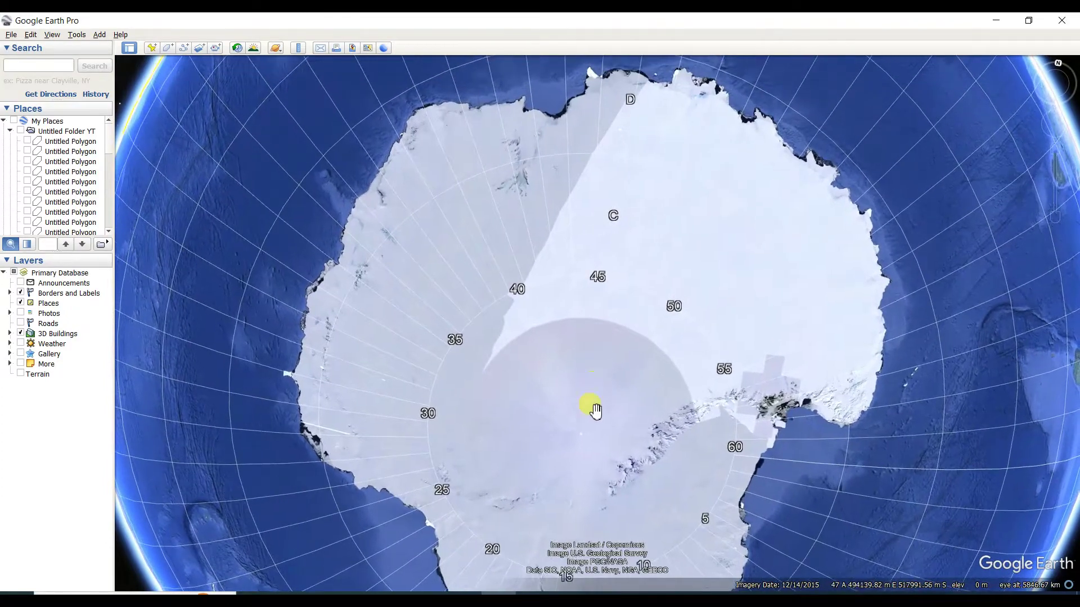
scroll(595, 411, up, 3)
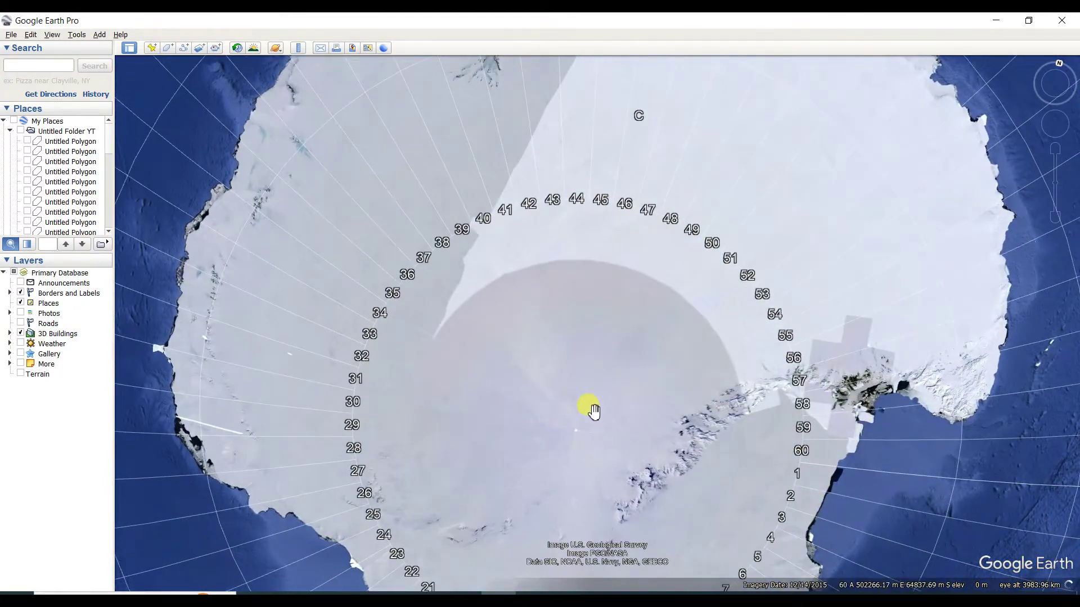
drag(603, 277, 591, 374)
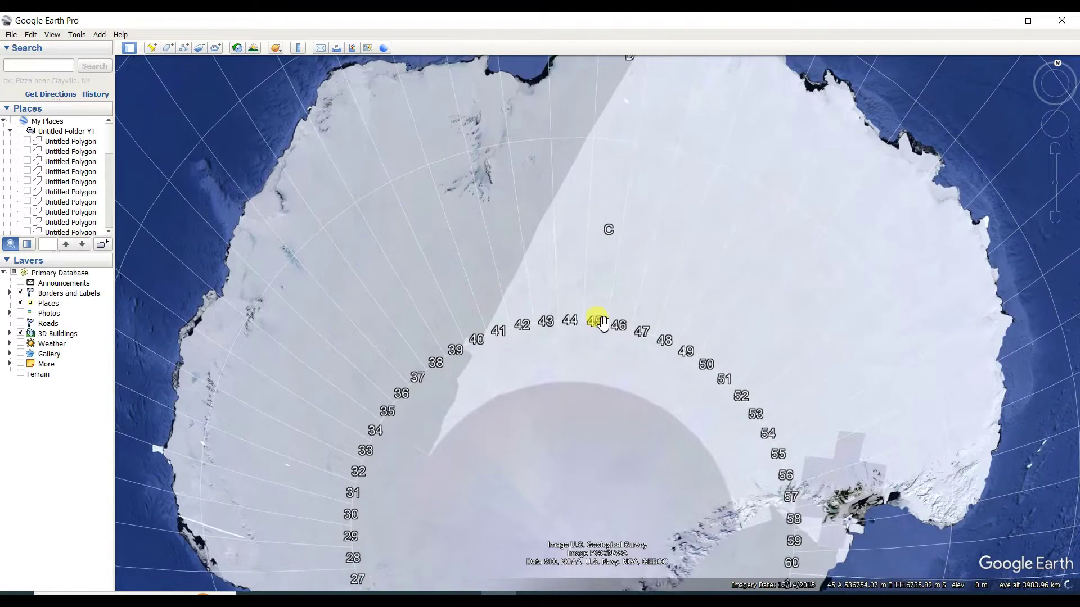
drag(605, 308, 598, 415)
scroll(607, 384, up, 2)
scroll(600, 346, up, 2)
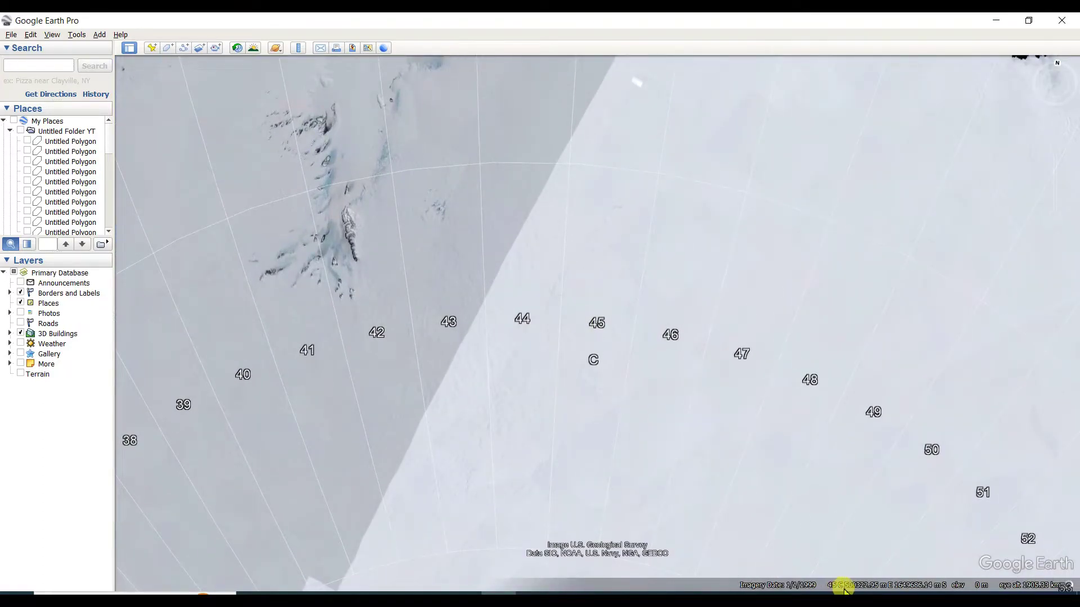
Pan north along zone 45 from the Antarctic coast through bands E to J
scroll(586, 272, down, 3)
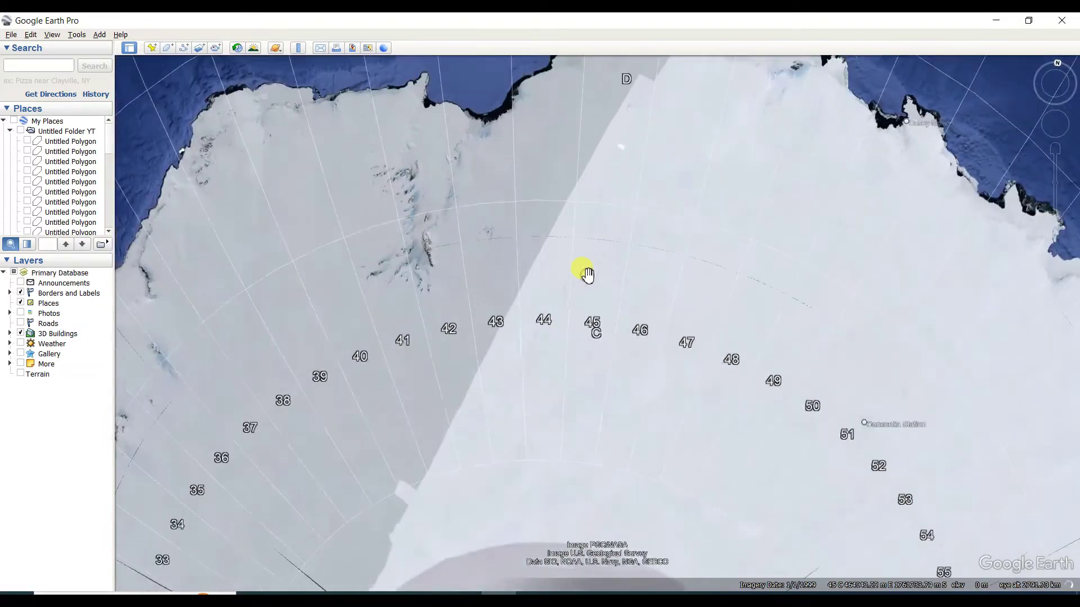
drag(587, 275, 583, 292)
drag(596, 205, 573, 350)
drag(587, 219, 564, 328)
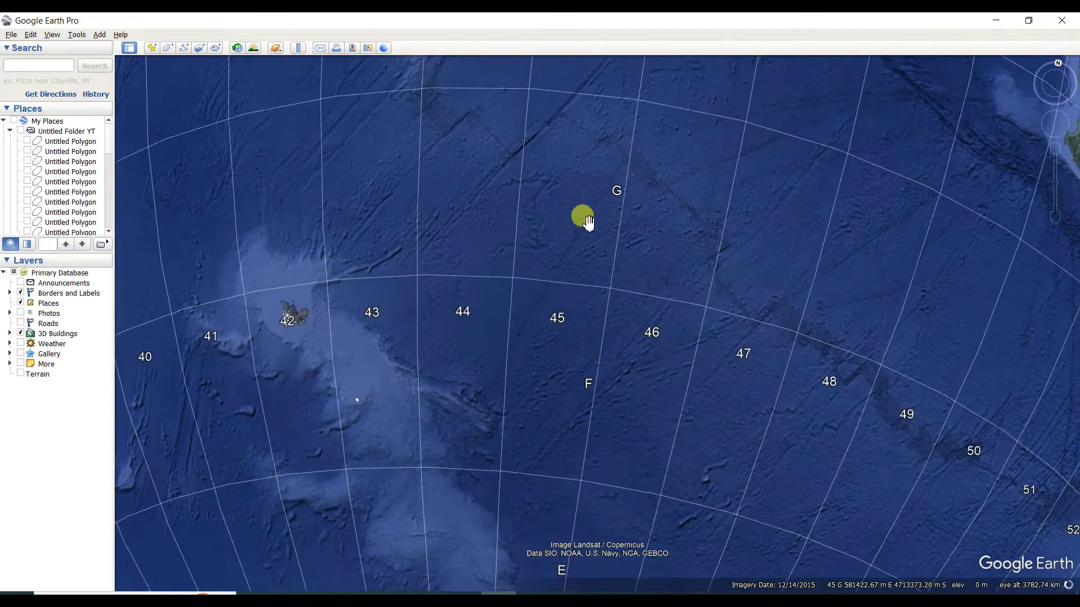
drag(587, 224, 562, 337)
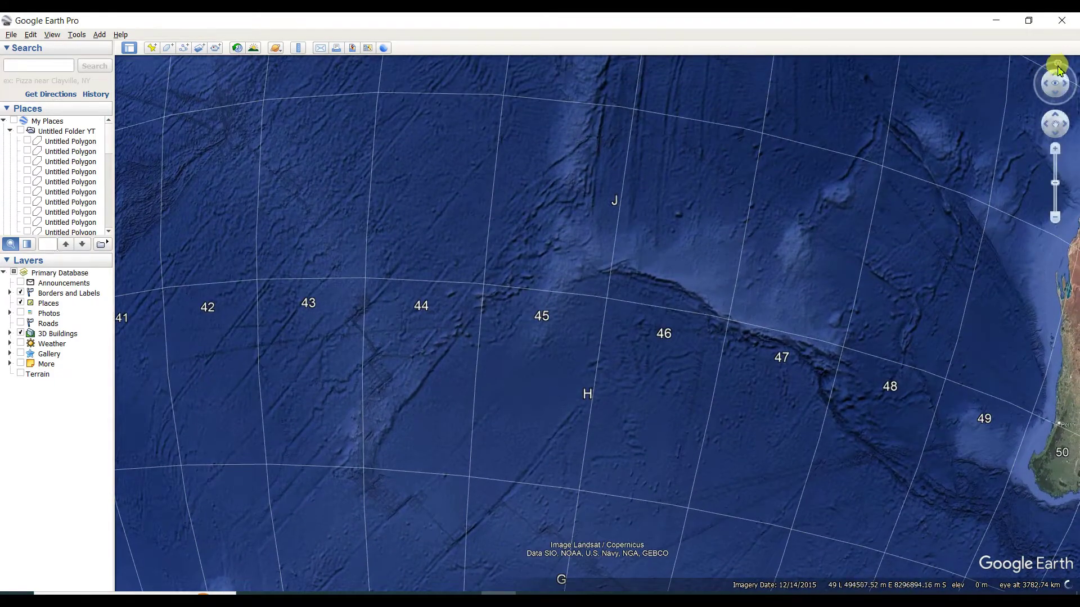
drag(1038, 90, 913, 146)
mouse_move(562, 261)
mouse_down()
mouse_move(562, 309)
mouse_move(561, 273)
mouse_up()
scroll(576, 303, up, 2)
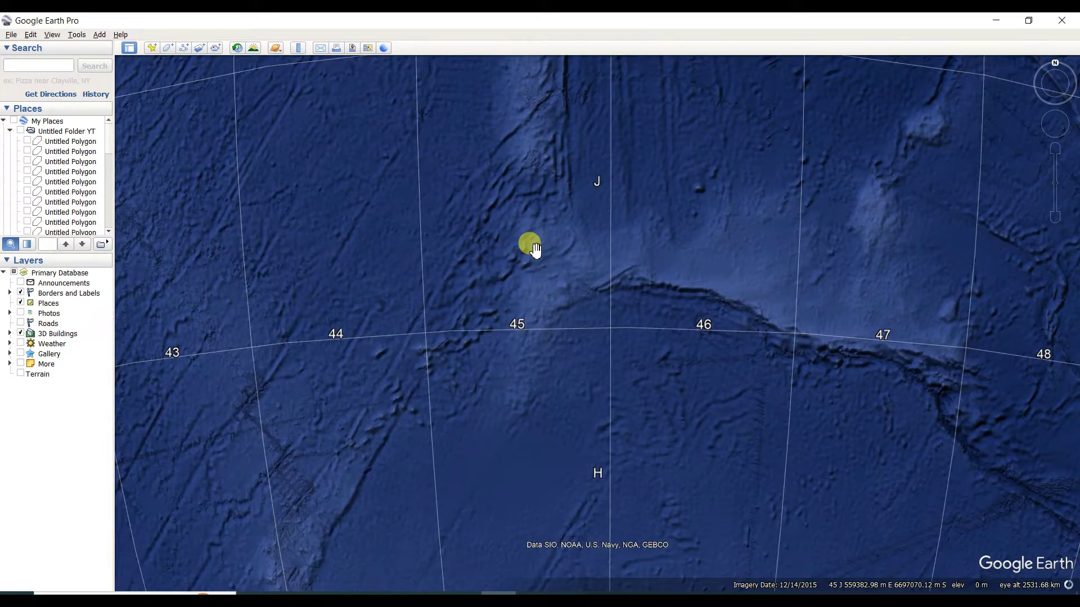
Continue north along zone 45 through bands K to P and up to the Himalaya
drag(562, 246, 569, 323)
drag(568, 261, 579, 397)
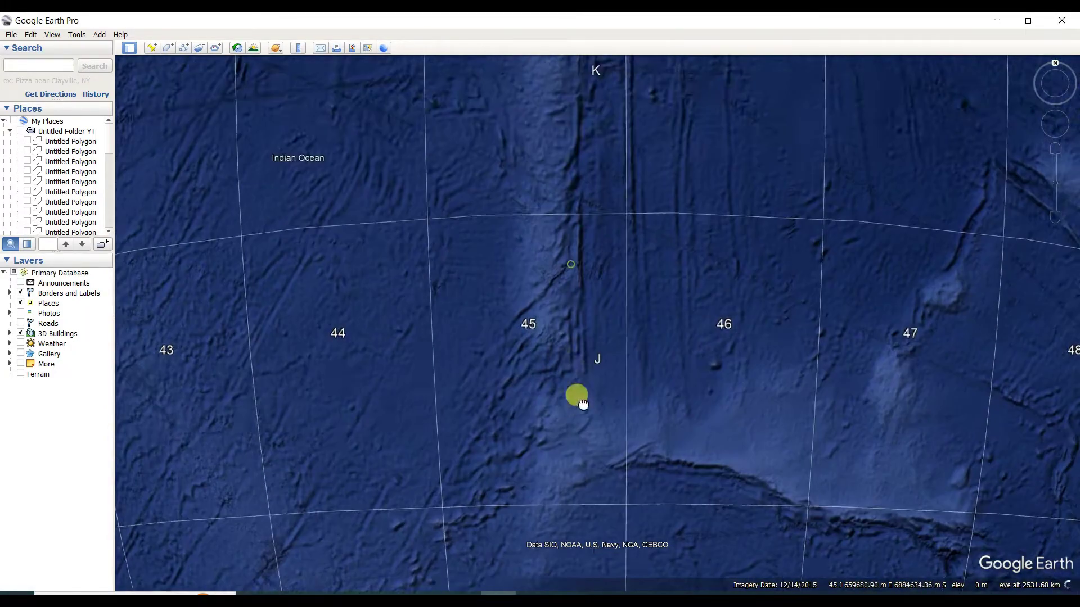
drag(579, 241, 578, 454)
drag(558, 156, 559, 430)
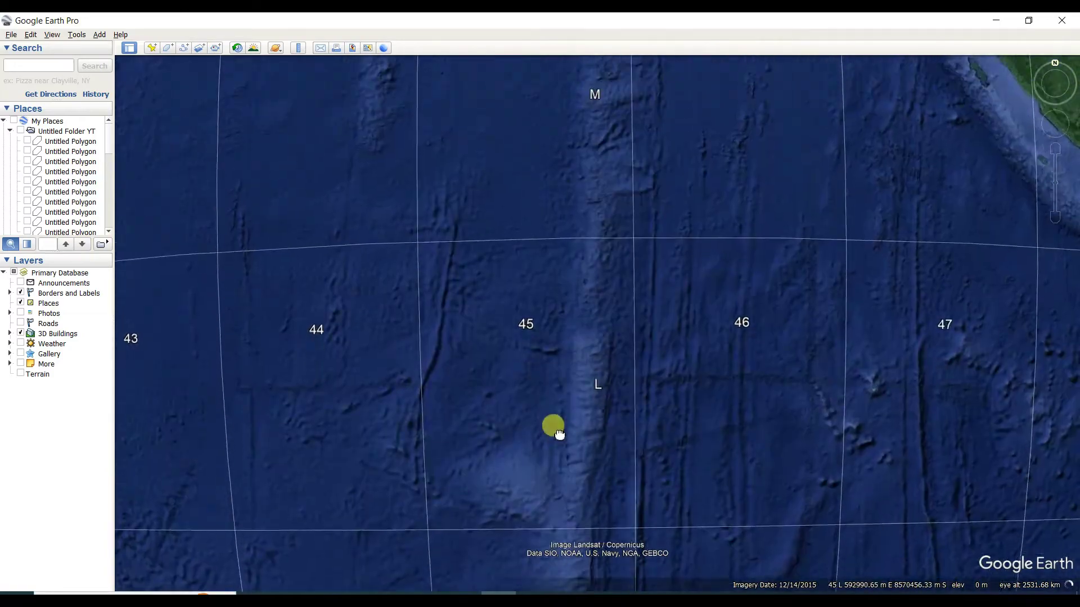
drag(574, 313, 573, 562)
drag(574, 214, 575, 459)
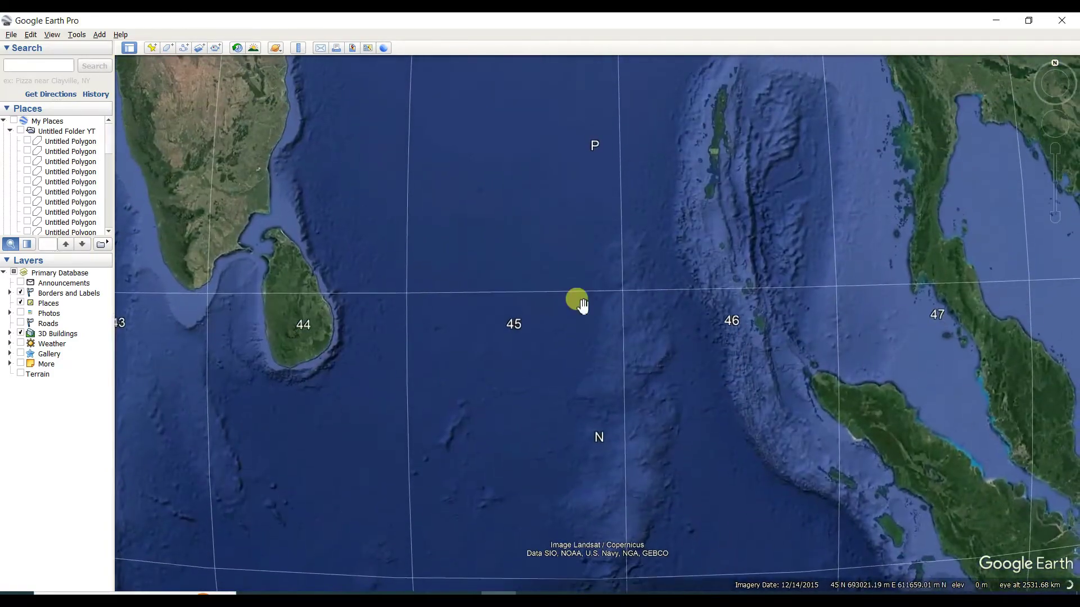
scroll(585, 311, up, 2)
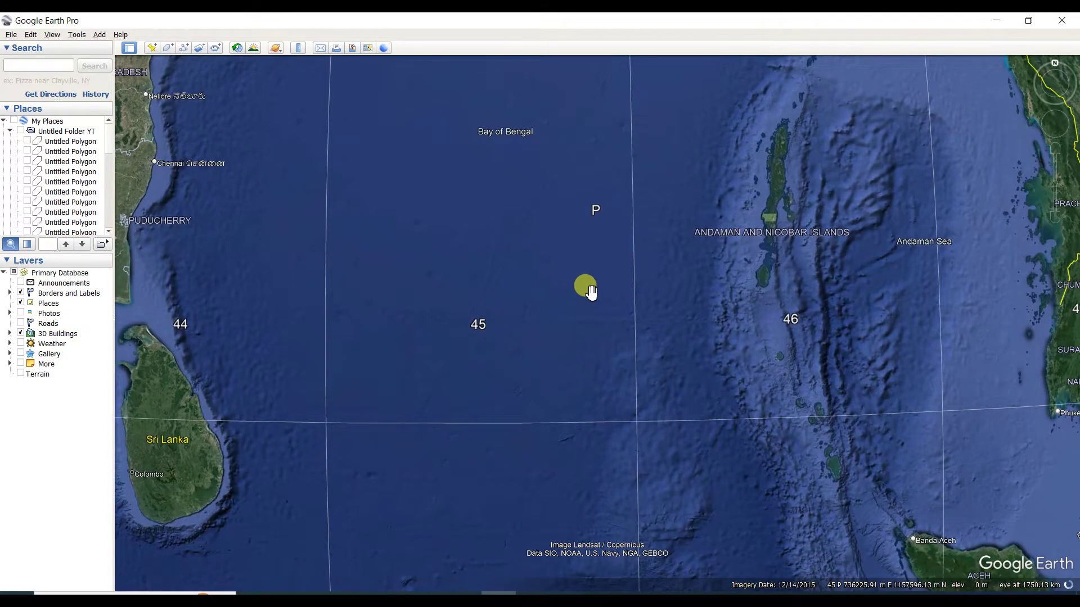
scroll(590, 291, down, 1)
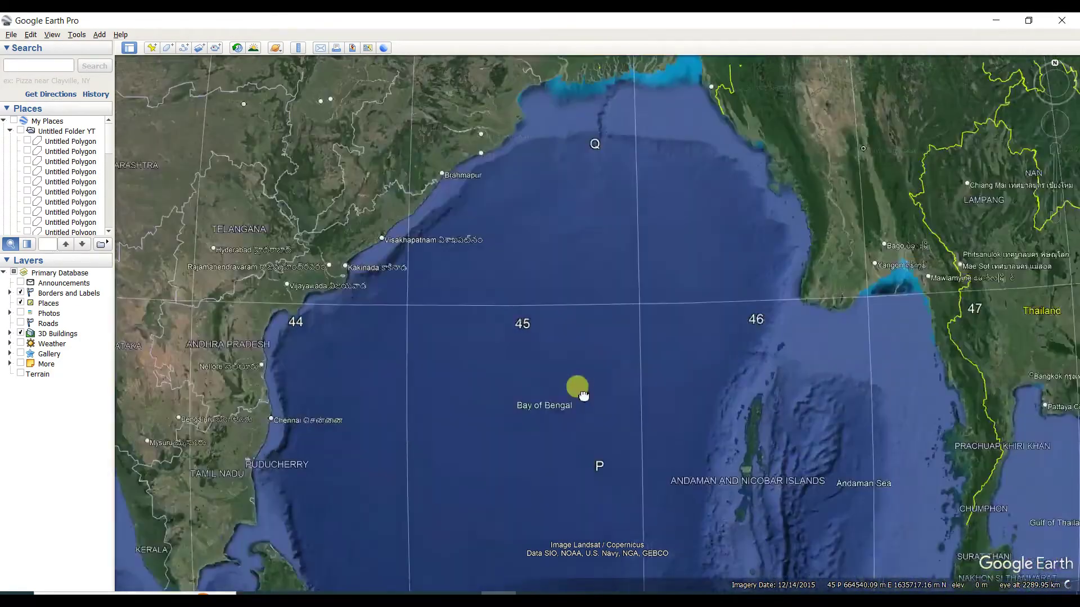
drag(582, 107, 575, 415)
Pan north across Tibet, the Tarim Basin and Siberia into band W
drag(559, 309, 559, 393)
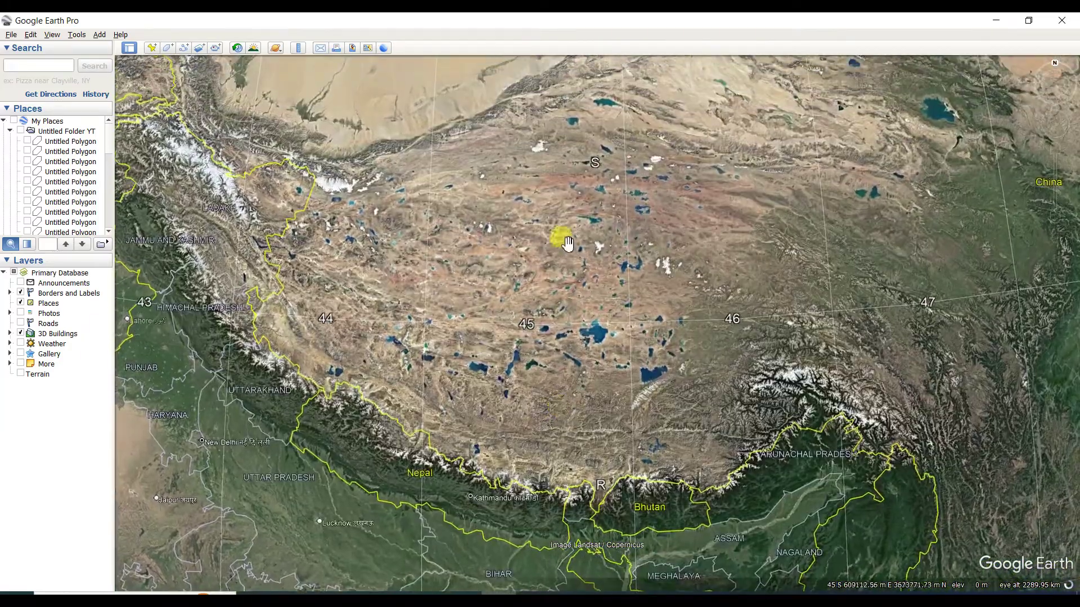
drag(559, 236, 576, 468)
drag(578, 369, 579, 458)
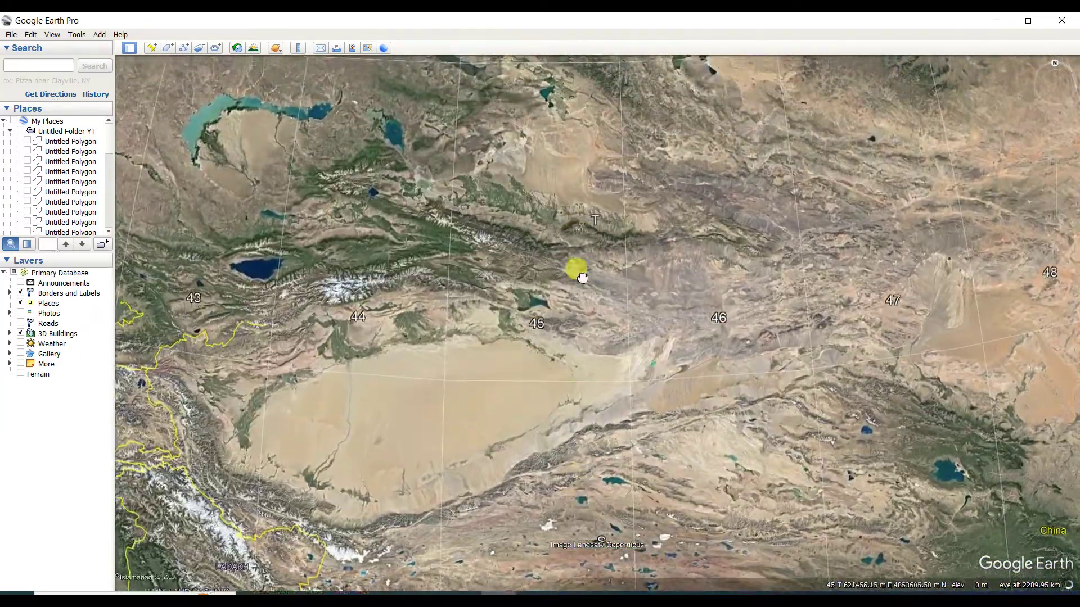
drag(578, 270, 577, 447)
drag(588, 207, 581, 454)
drag(574, 305, 572, 379)
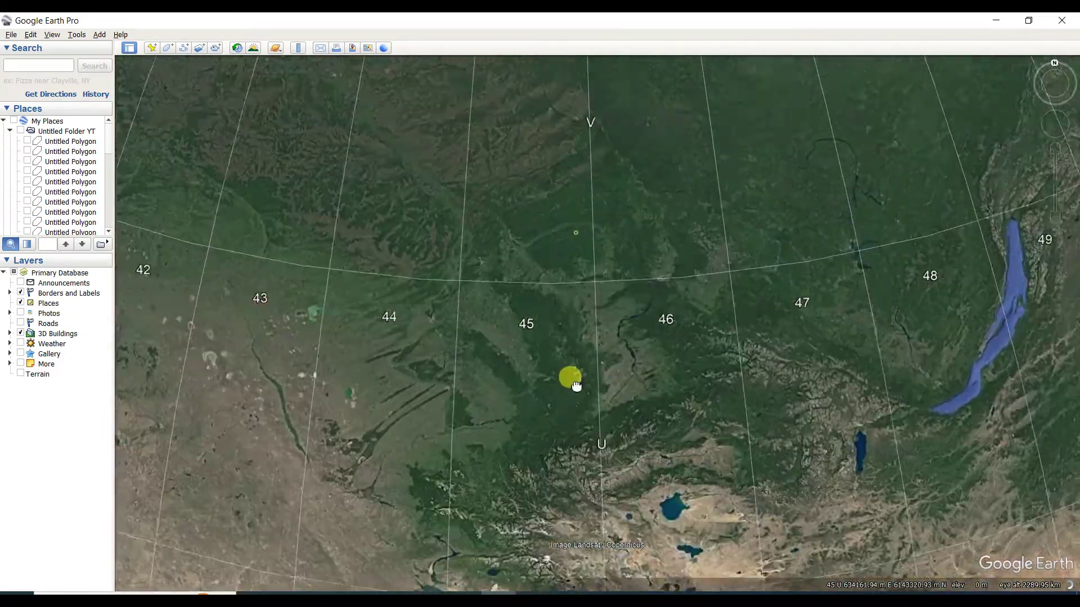
drag(556, 214, 554, 334)
drag(566, 247, 571, 354)
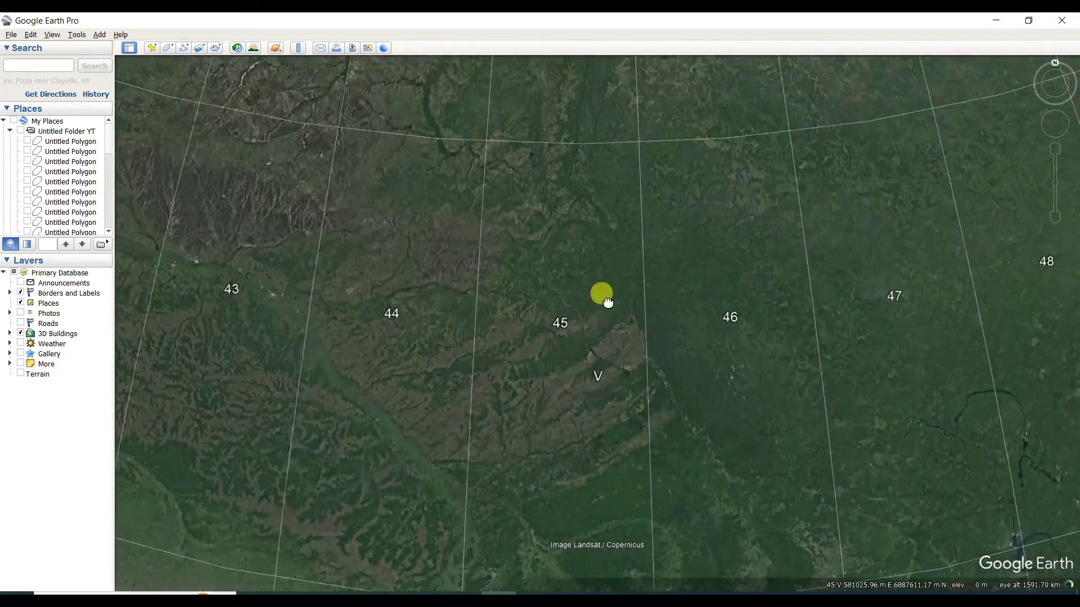
drag(605, 301, 610, 349)
Reach the Arctic coast and settle over the Kara Sea and Novaya Zemlya in band X
drag(606, 236, 600, 441)
drag(607, 231, 600, 482)
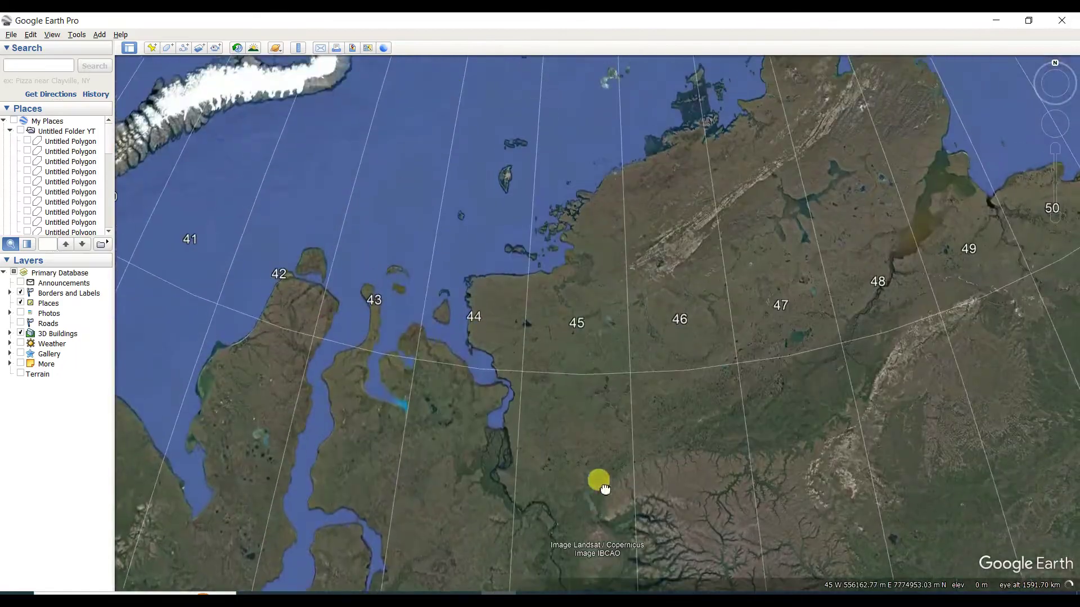
drag(597, 289, 600, 366)
scroll(600, 369, up, 3)
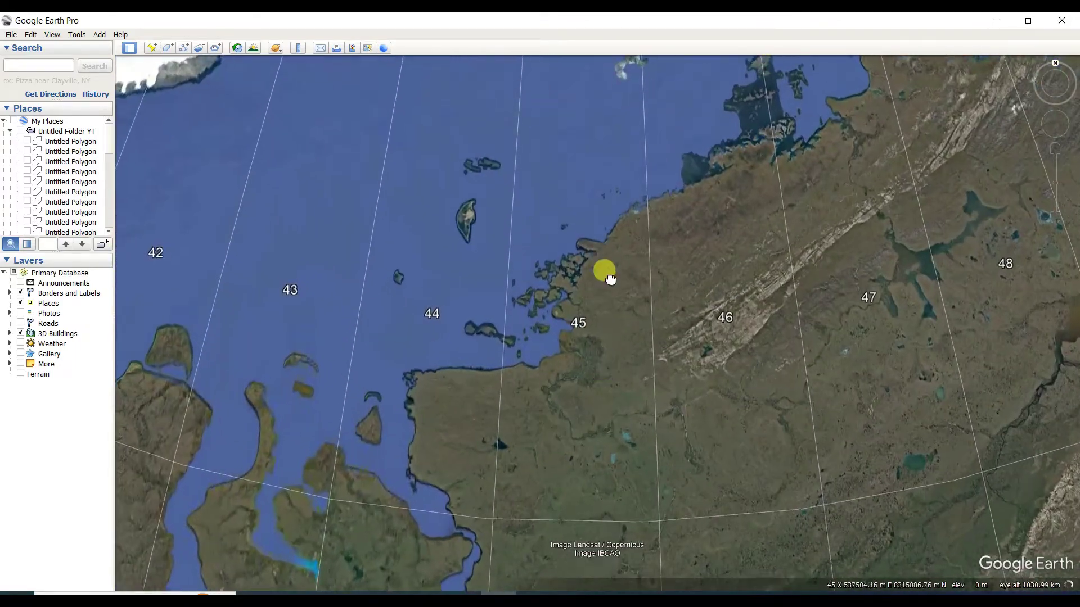
mouse_move(605, 272)
mouse_down()
mouse_move(610, 365)
mouse_move(589, 441)
mouse_up()
mouse_move(596, 255)
mouse_down()
mouse_move(594, 371)
mouse_move(583, 121)
mouse_up()
scroll(585, 337, down, 3)
scroll(574, 299, up, 1)
drag(598, 390, 610, 217)
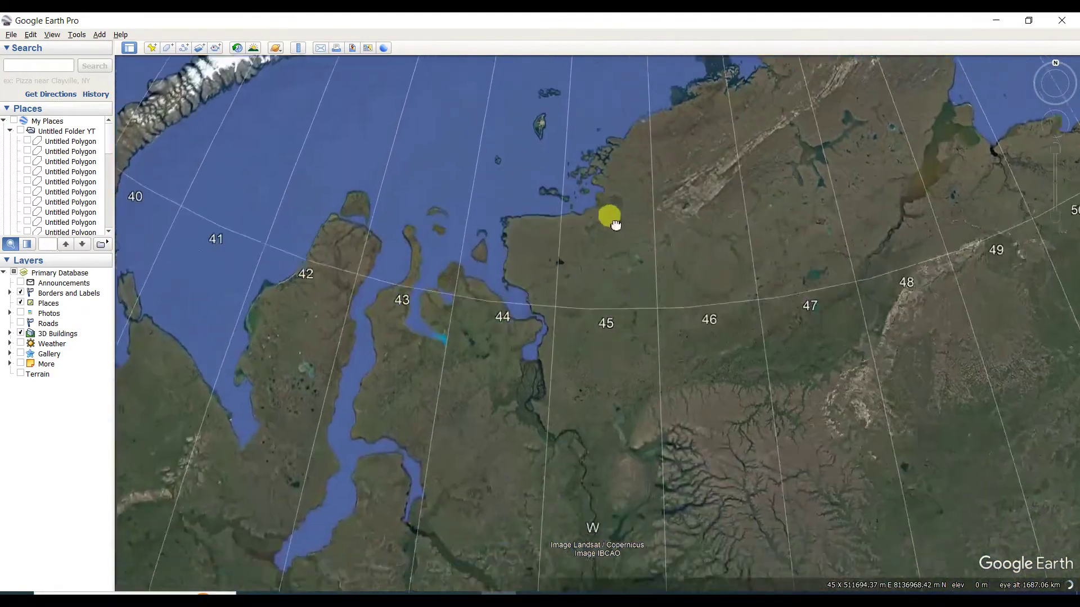
scroll(622, 420, up, 3)
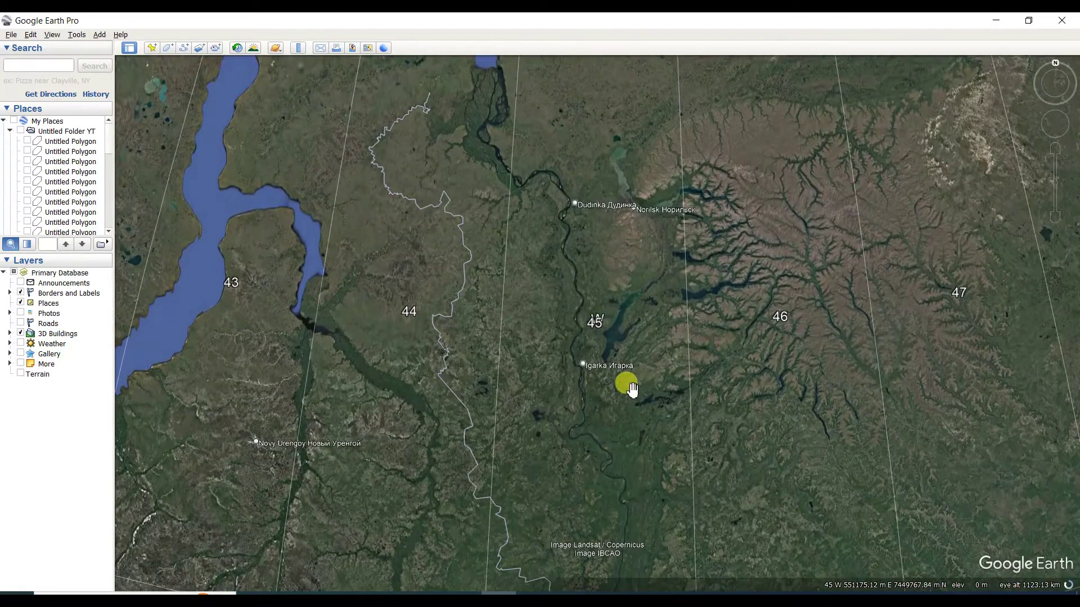
drag(640, 344, 640, 523)
drag(621, 291, 623, 465)
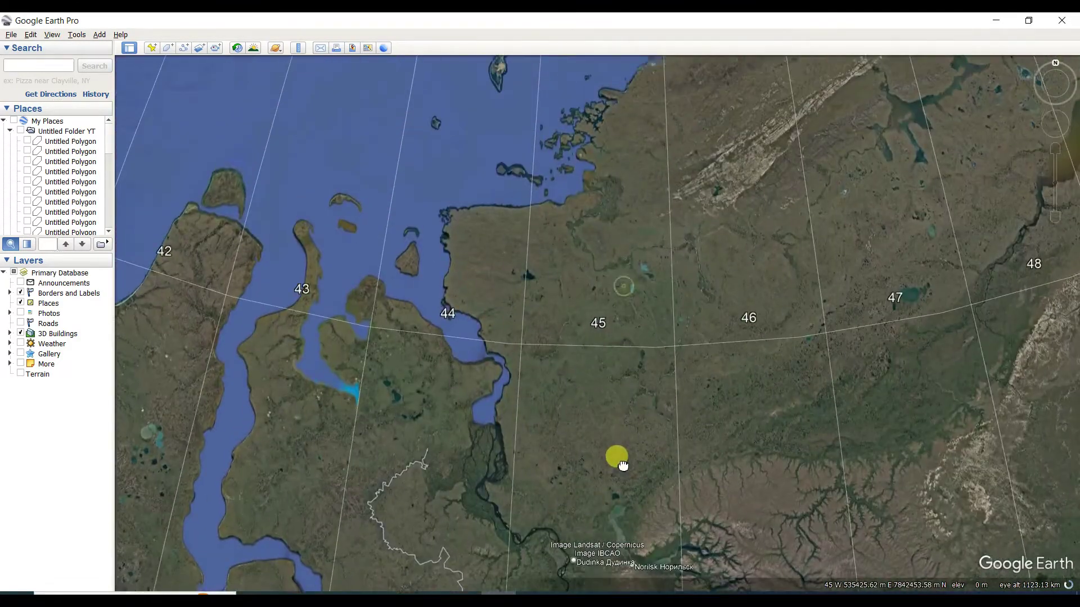
scroll(621, 362, down, 3)
drag(614, 308, 613, 391)
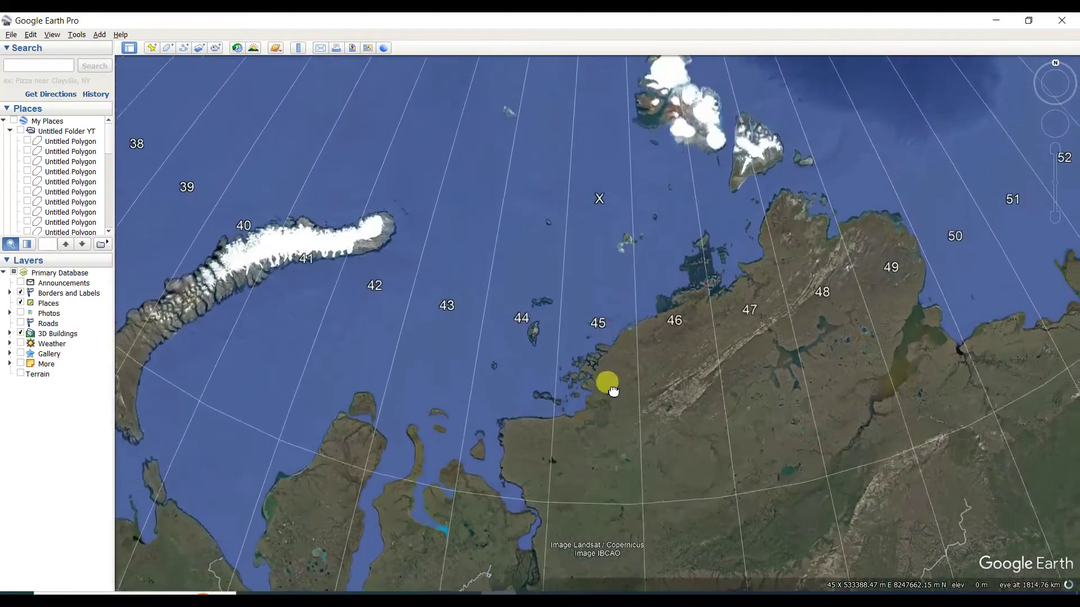
scroll(613, 391, down, 3)
Centre the Kara Sea, then zoom out until zone 45 spans bands T through X
drag(615, 272, 613, 357)
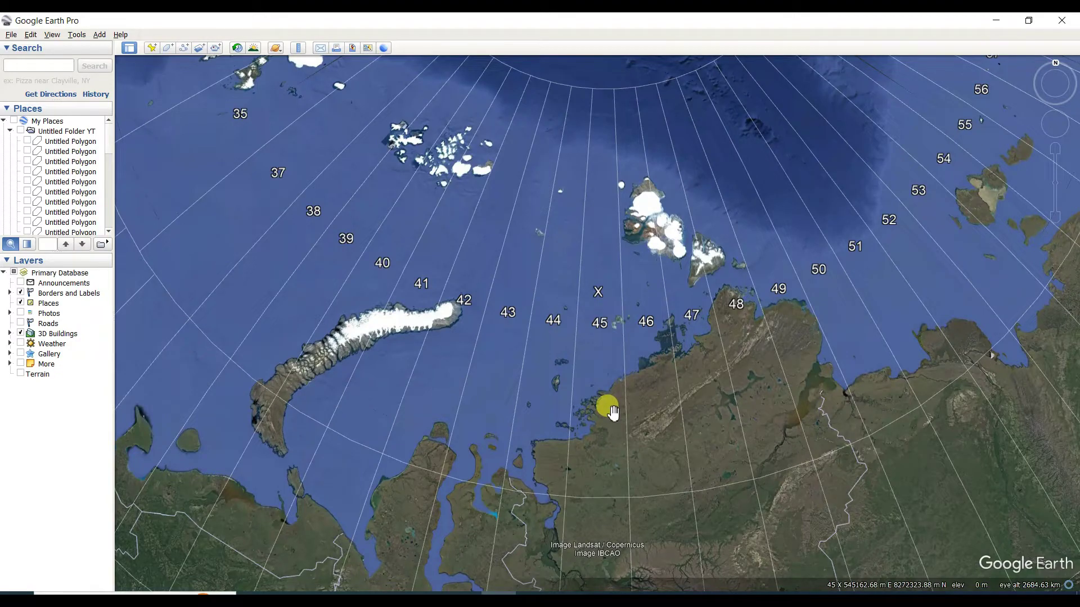
drag(605, 255, 619, 224)
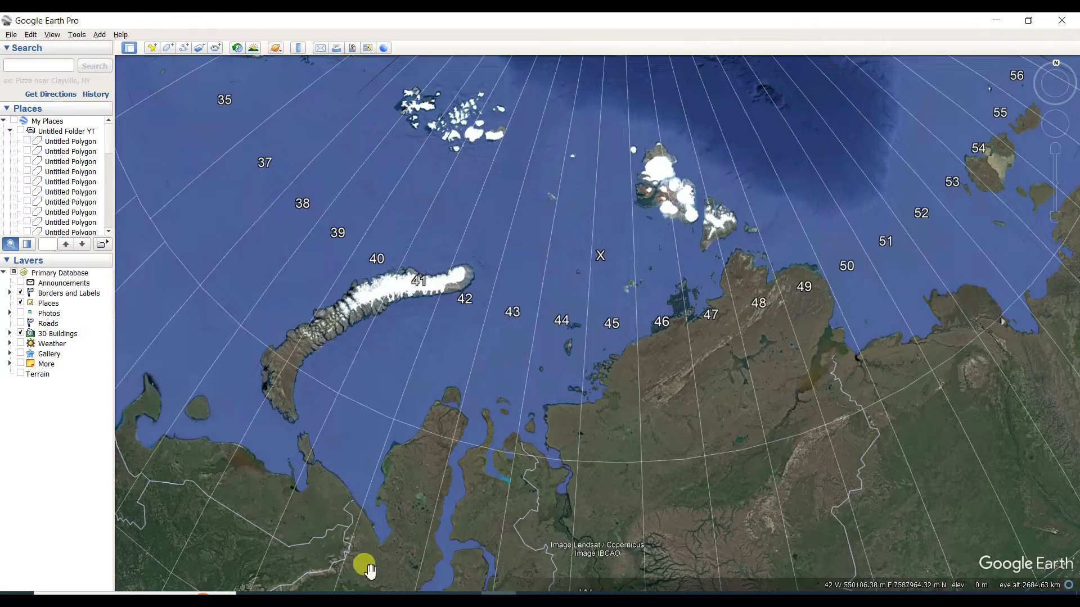
scroll(635, 387, down, 1)
scroll(633, 385, down, 3)
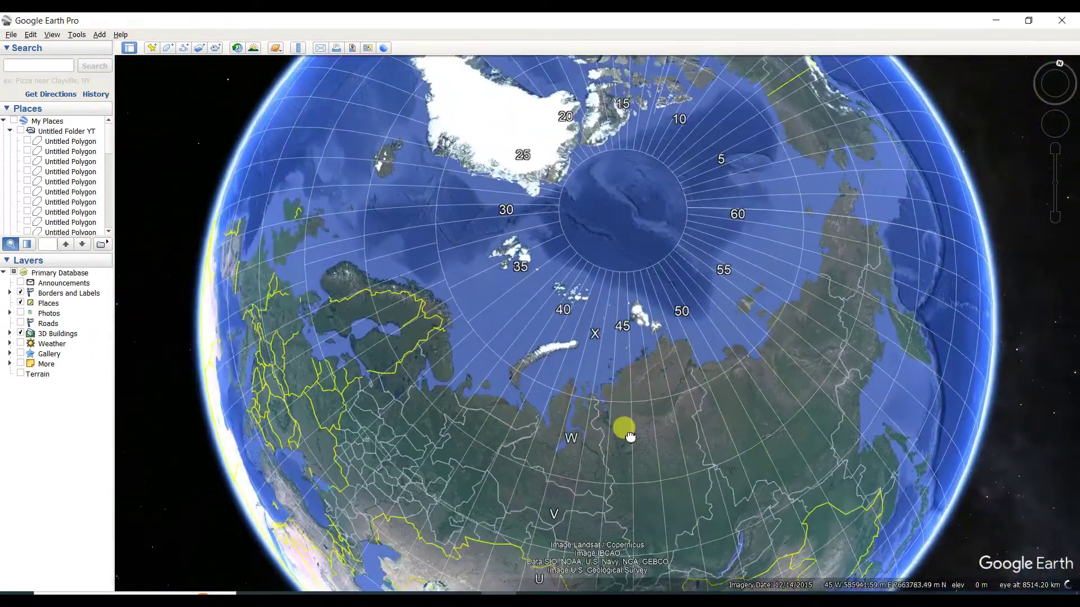
Rotate the globe to the Indian Ocean and zoom onto zone 46P at the Andaman Islands
drag(630, 436, 619, 212)
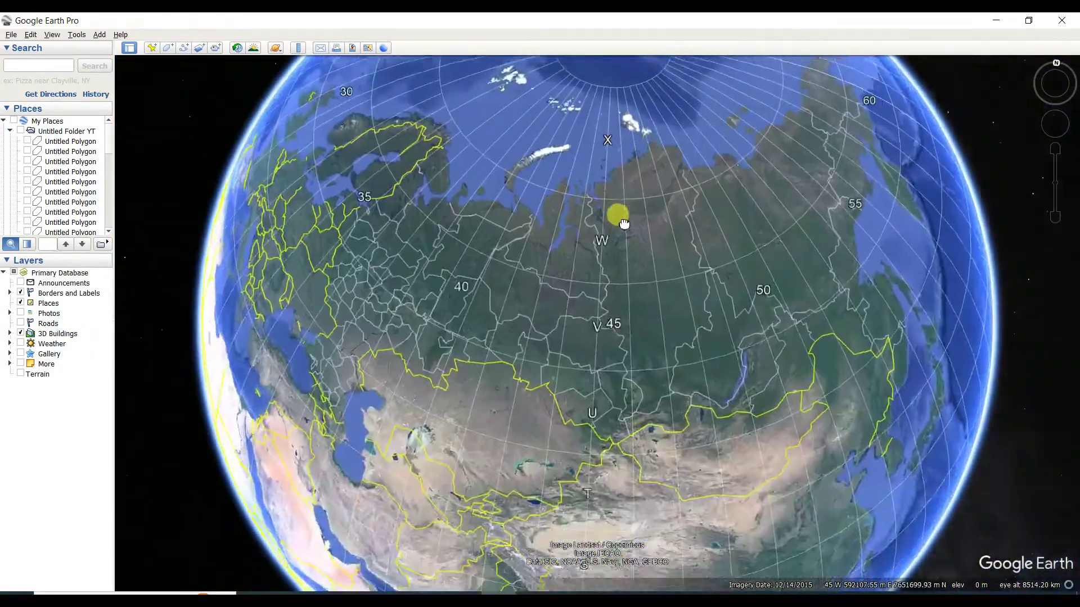
drag(619, 422, 615, 180)
scroll(619, 332, down, 1)
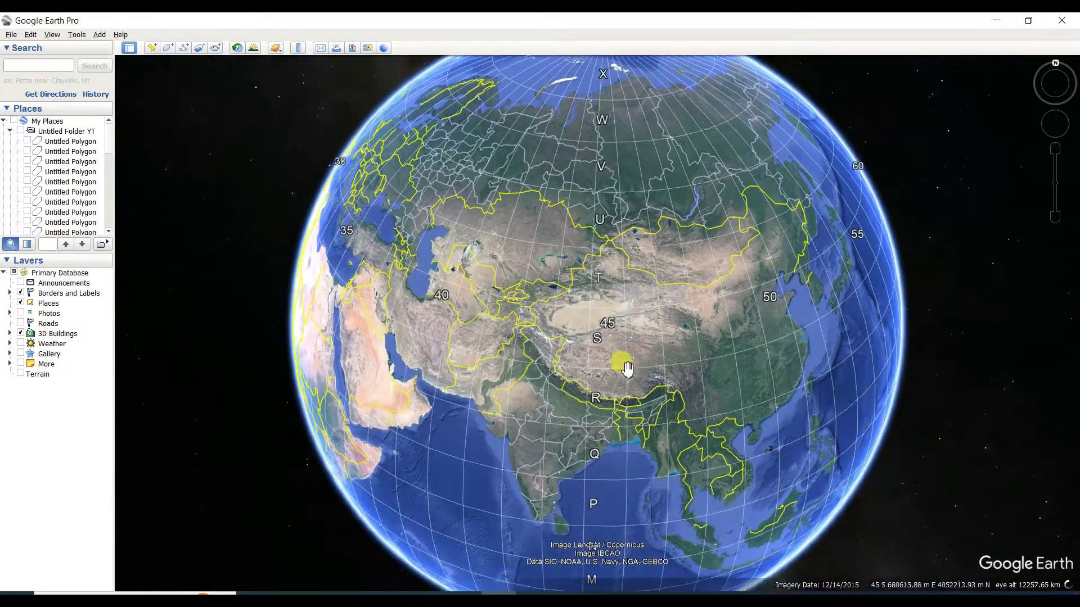
drag(619, 356, 622, 281)
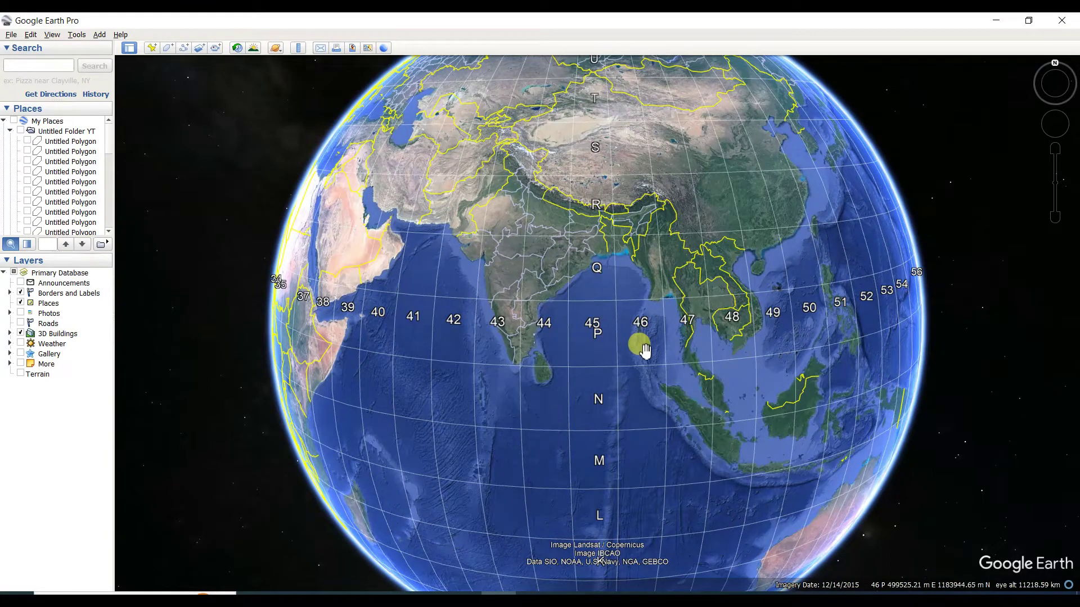
scroll(639, 352, up, 3)
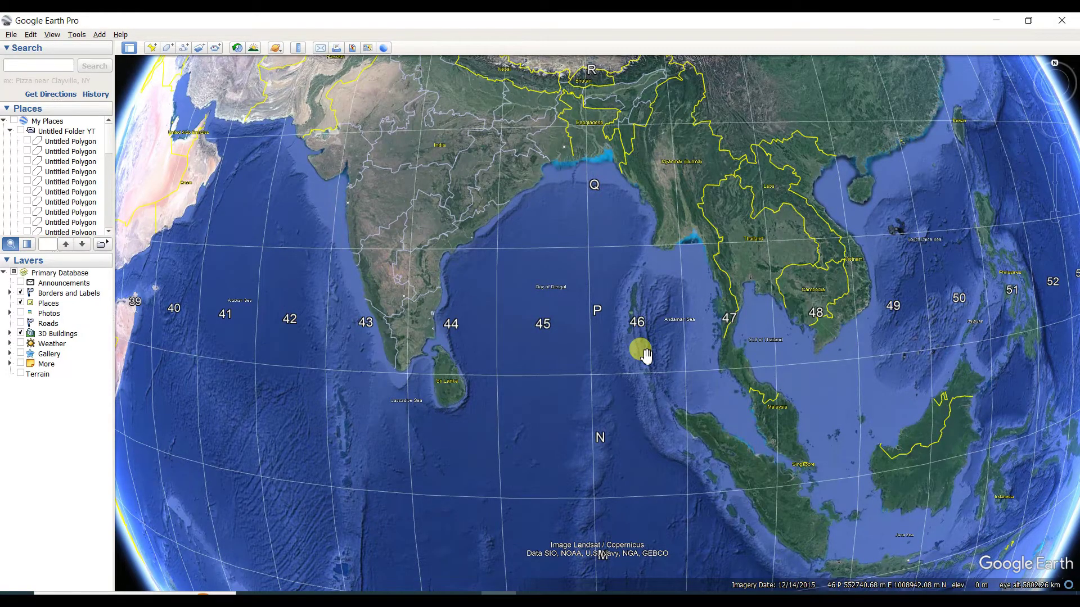
scroll(646, 354, up, 2)
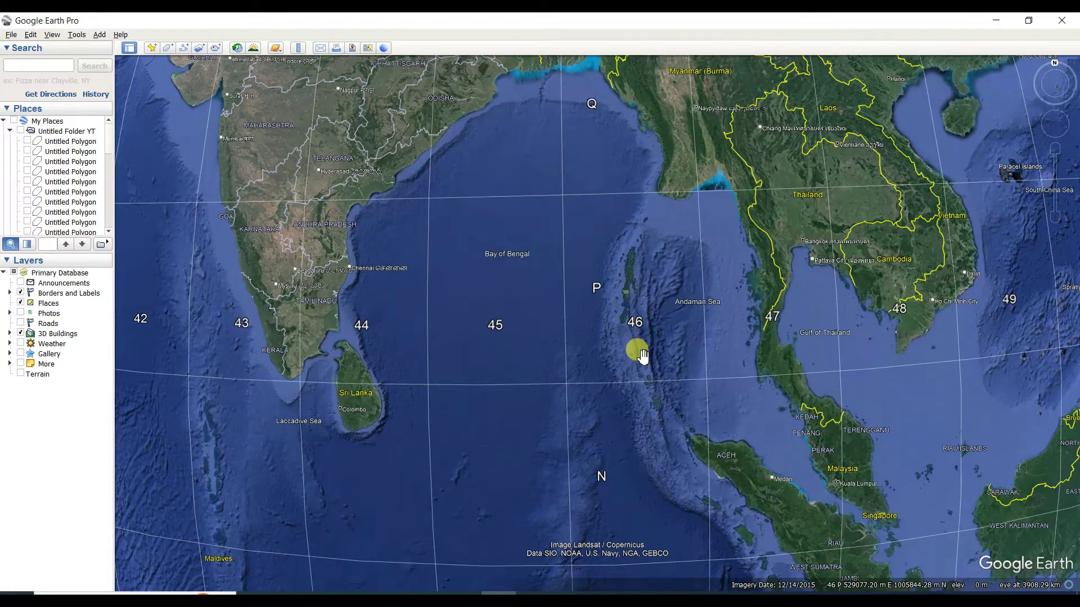
scroll(643, 355, down, 2)
scroll(643, 356, up, 3)
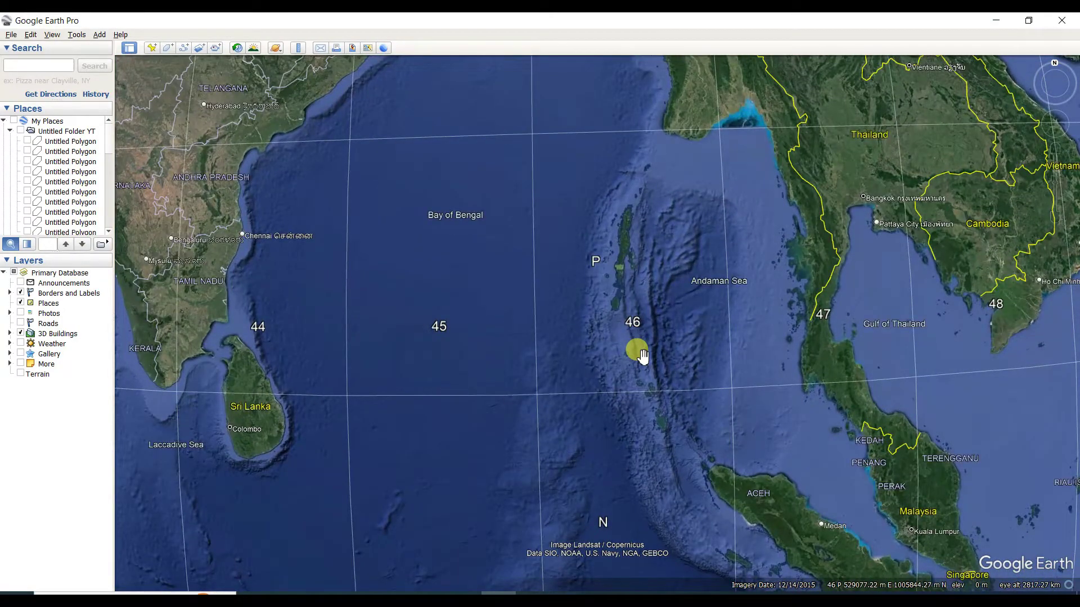
scroll(643, 355, up, 2)
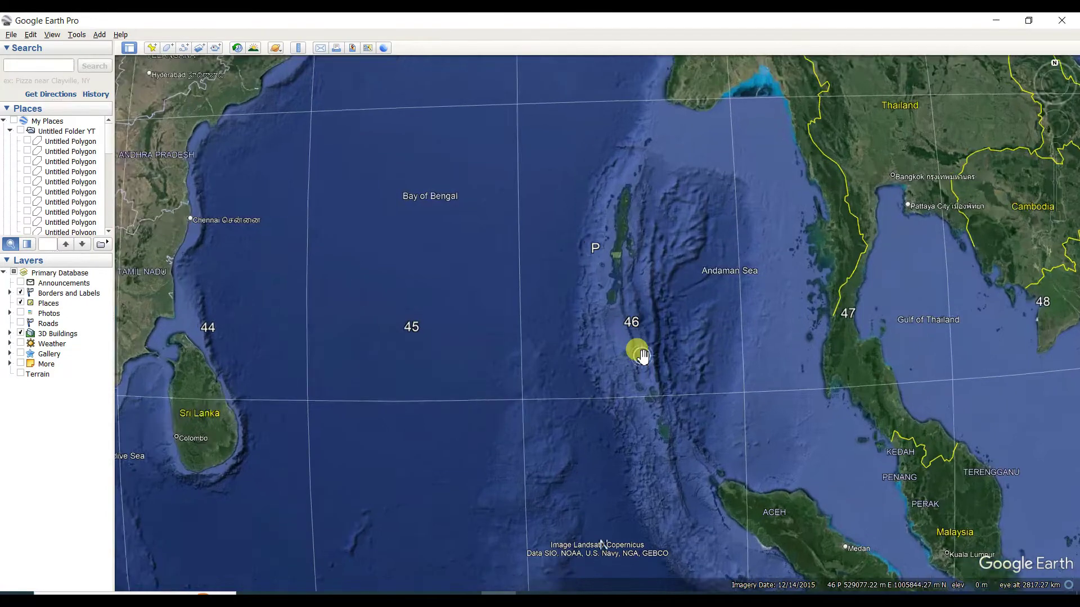